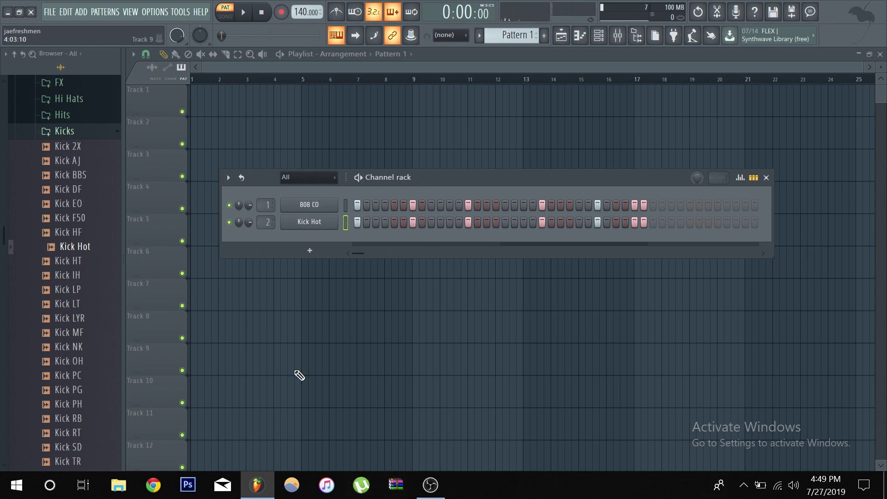
# Step: Clear the 808 CO channel's pattern and place new hits on steps 1, 11 and 19 while the pattern plays
pyautogui.click(345, 205)
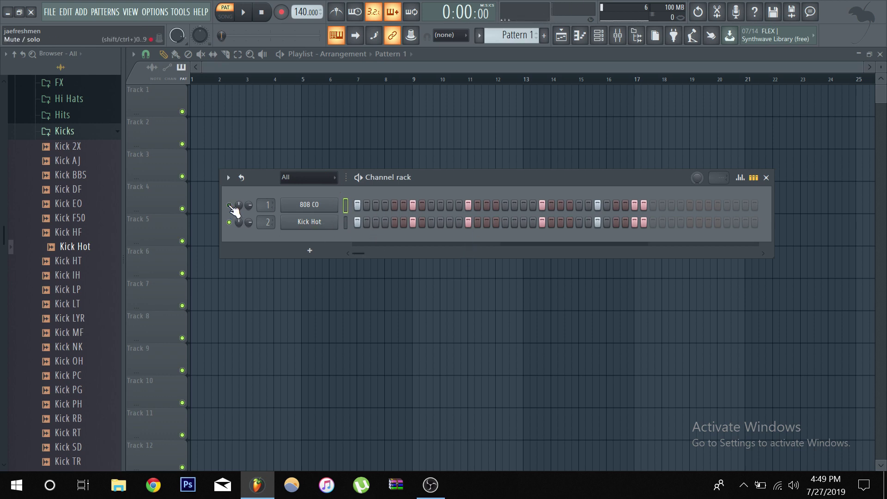
pyautogui.moveTo(357, 204); pyautogui.dragTo(666, 205)
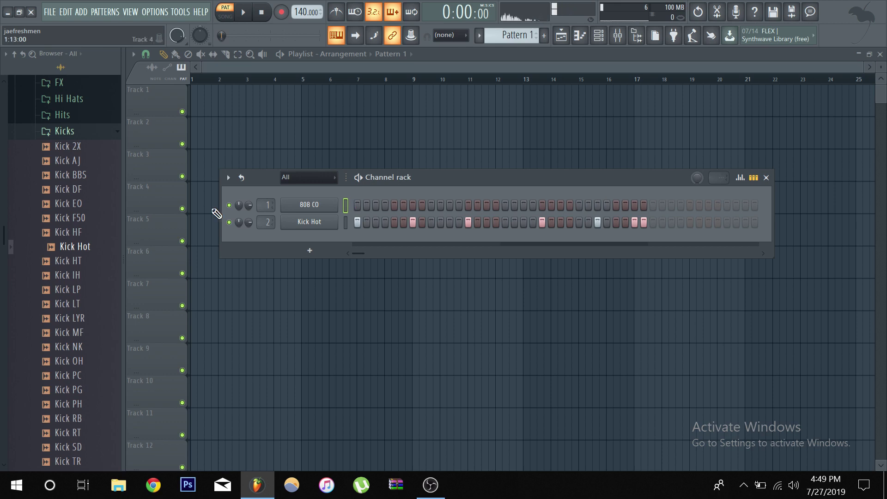
pyautogui.click(244, 13)
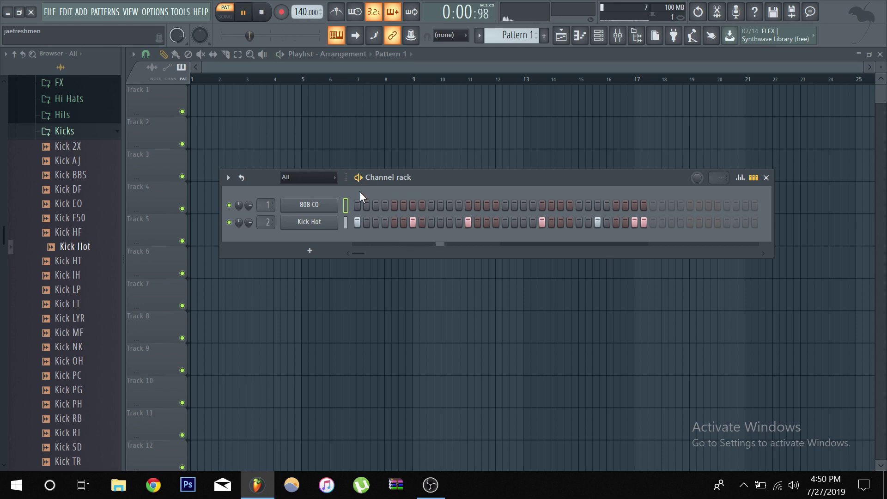
pyautogui.click(377, 206)
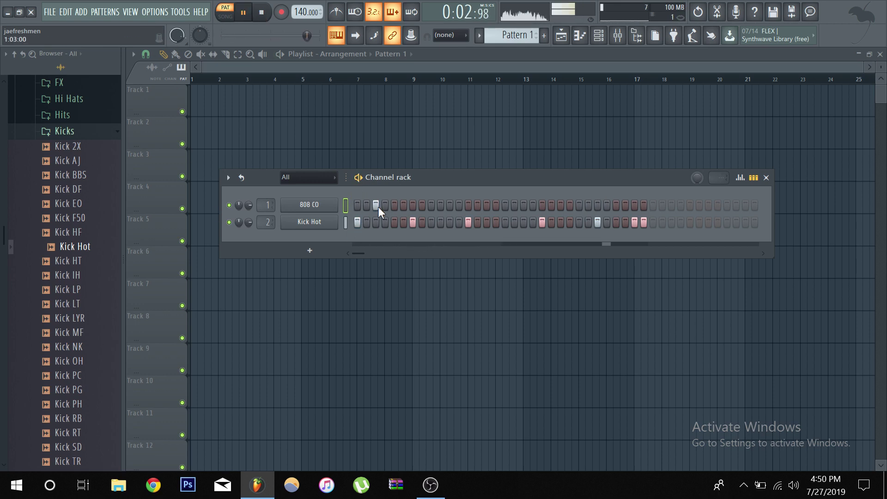
pyautogui.click(377, 205)
pyautogui.click(358, 205)
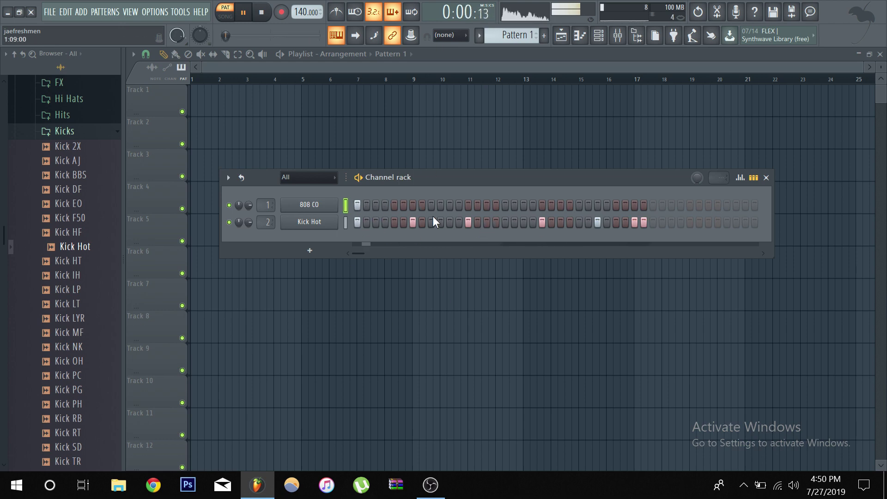
pyautogui.click(450, 206)
pyautogui.click(523, 205)
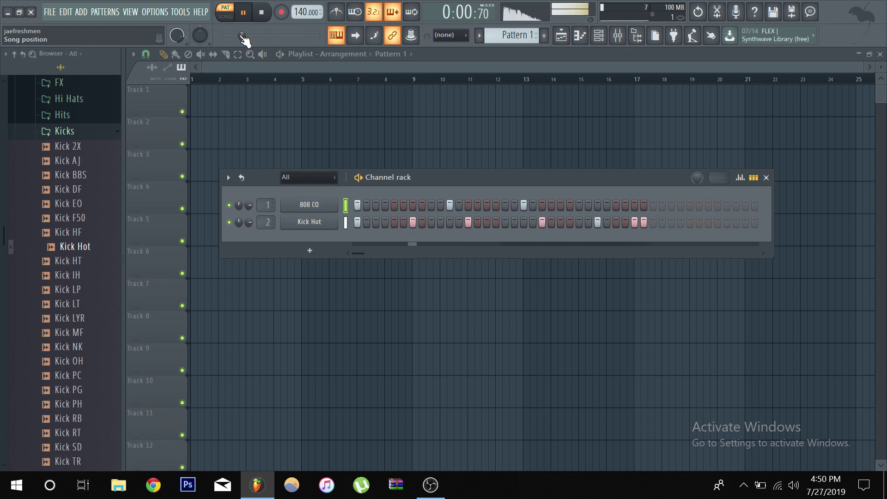
pyautogui.click(262, 14)
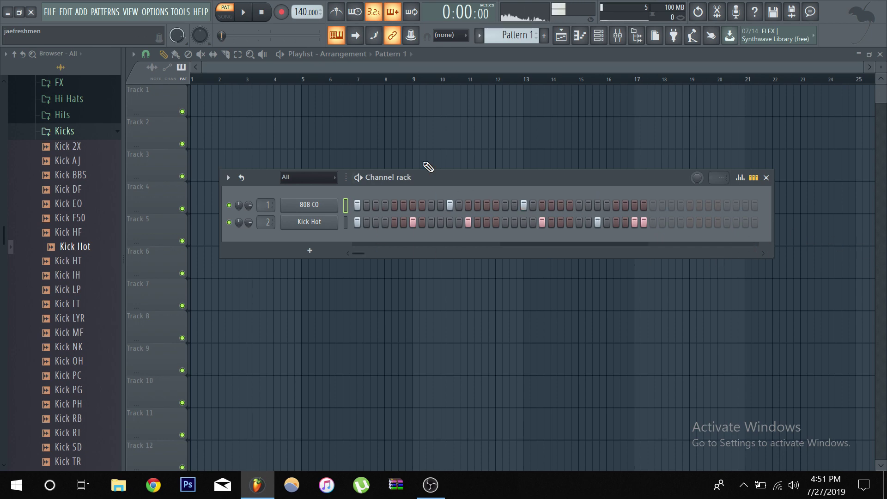
# Step: Match 808 CO to the kick by replacing steps 11 and 19 with steps 7, 13, 21, 27, 31 and 32, and audition the pattern
pyautogui.click(414, 205)
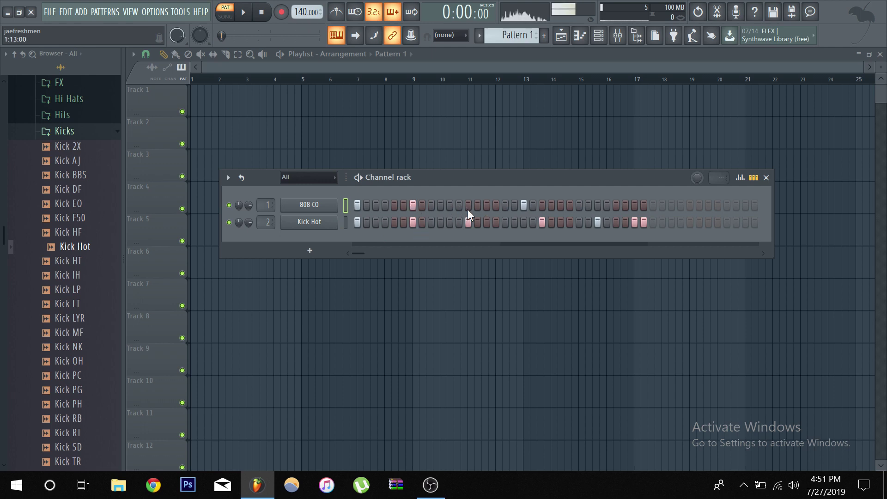
pyautogui.click(469, 205)
pyautogui.click(523, 205)
pyautogui.click(542, 204)
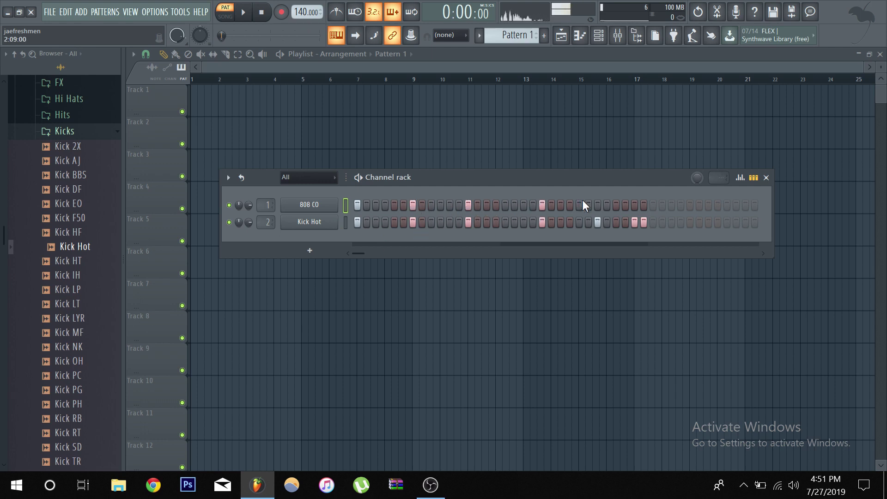
pyautogui.click(598, 204)
pyautogui.click(634, 205)
pyautogui.click(644, 205)
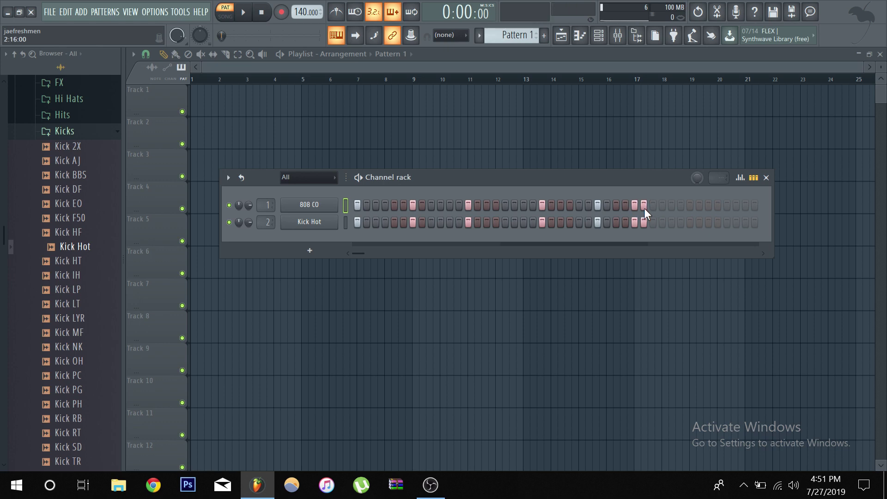
pyautogui.click(243, 13)
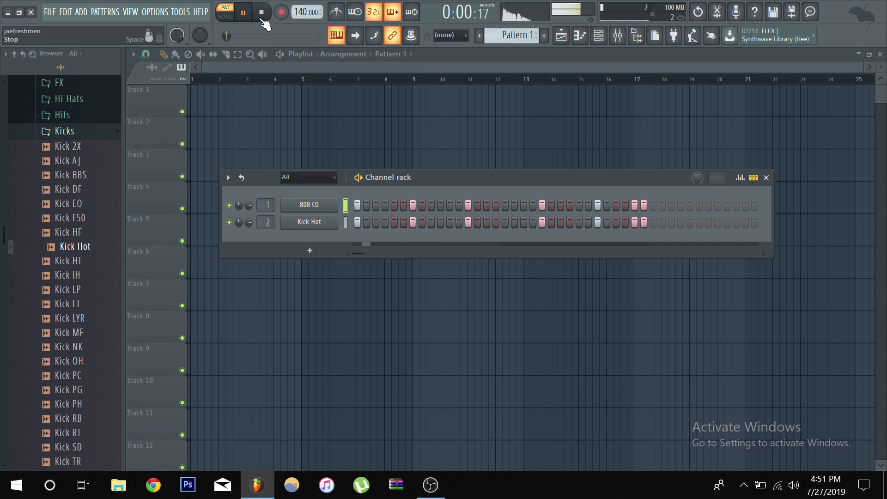
pyautogui.click(262, 13)
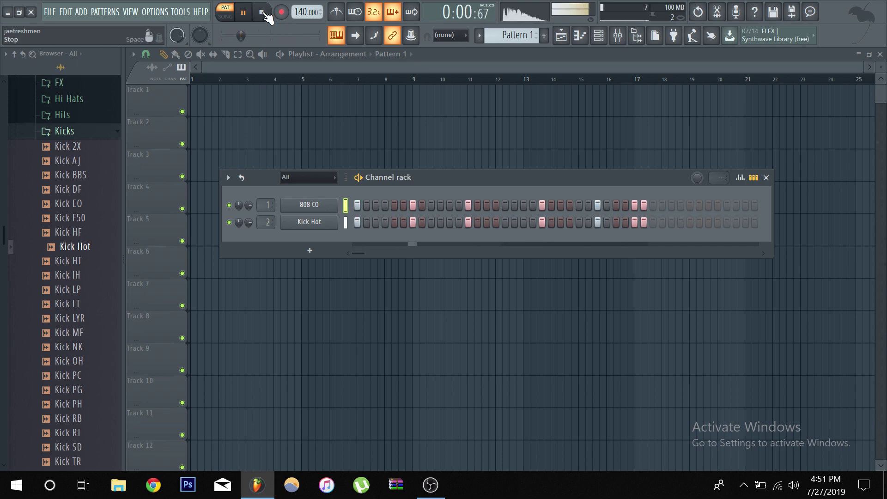
# Step: Solo the 808 CO channel and bring up the mixer in full view
pyautogui.rightClick(237, 206)
pyautogui.click(239, 208)
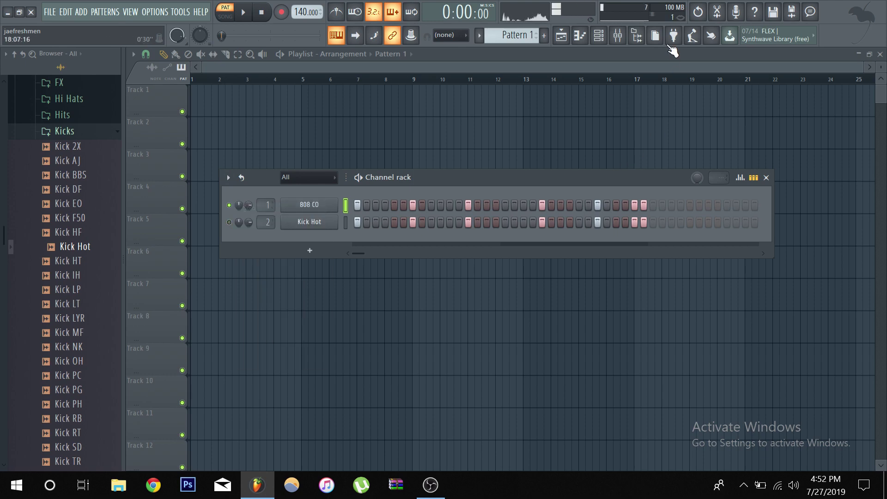
pyautogui.click(618, 35)
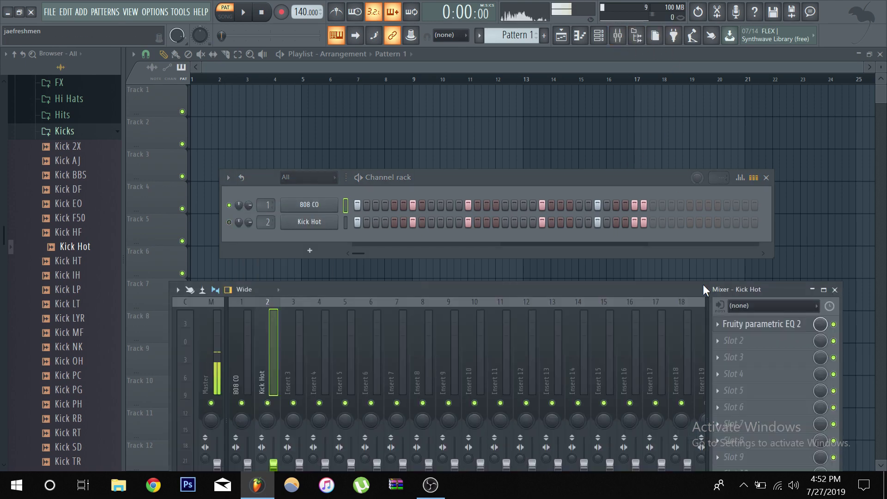
pyautogui.moveTo(672, 288); pyautogui.dragTo(679, 127)
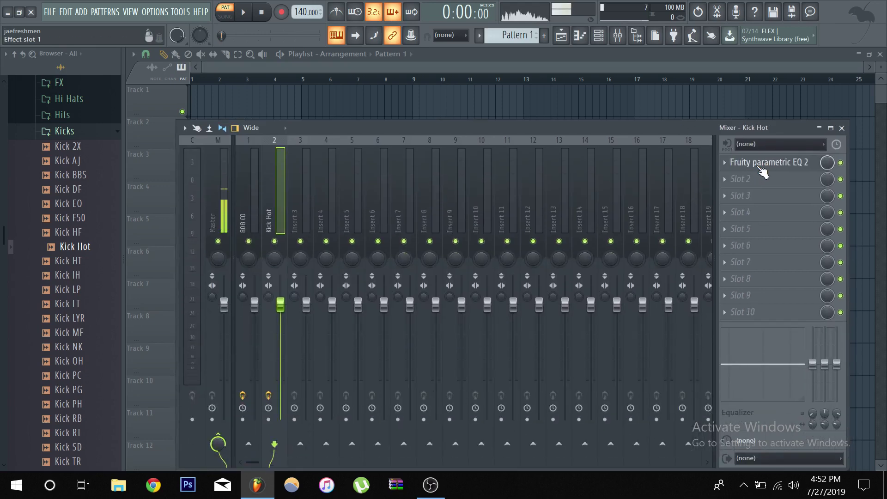
# Step: Play the pattern and examine the 808 CO track's frequencies in its Fruity parametric EQ 2
pyautogui.click(760, 164)
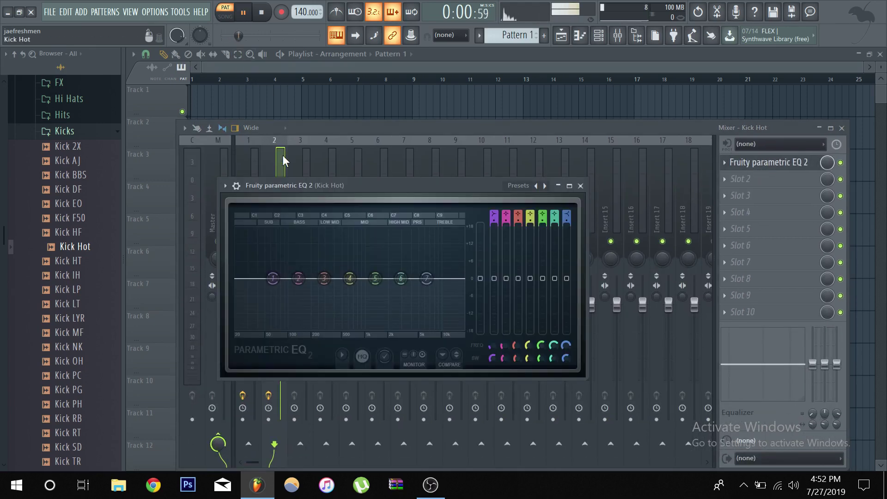
pyautogui.click(647, 132)
pyautogui.click(259, 187)
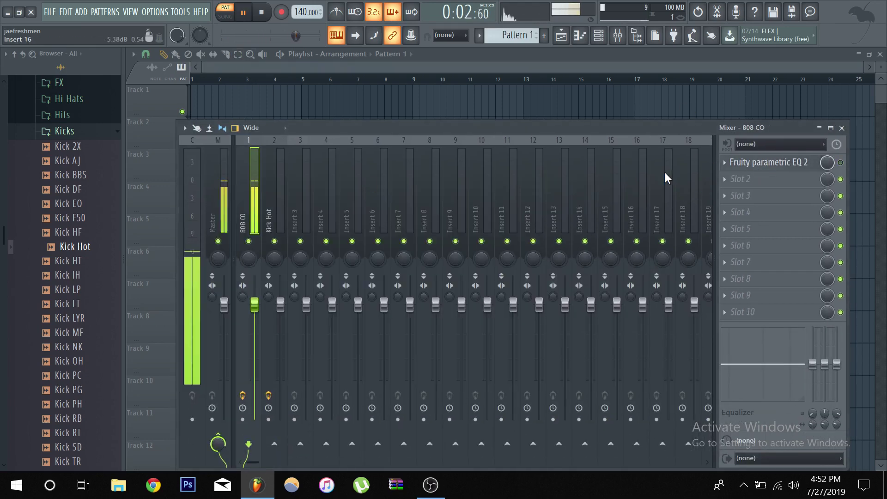
pyautogui.click(802, 163)
pyautogui.click(783, 167)
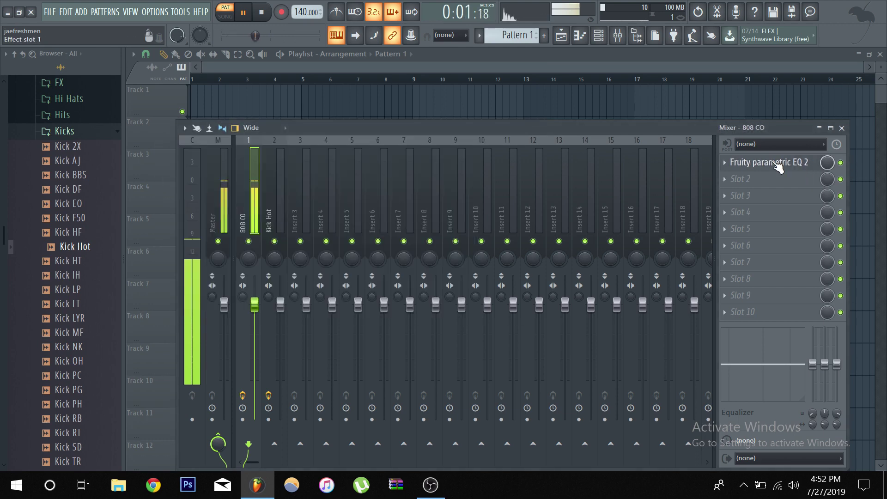
pyautogui.click(780, 168)
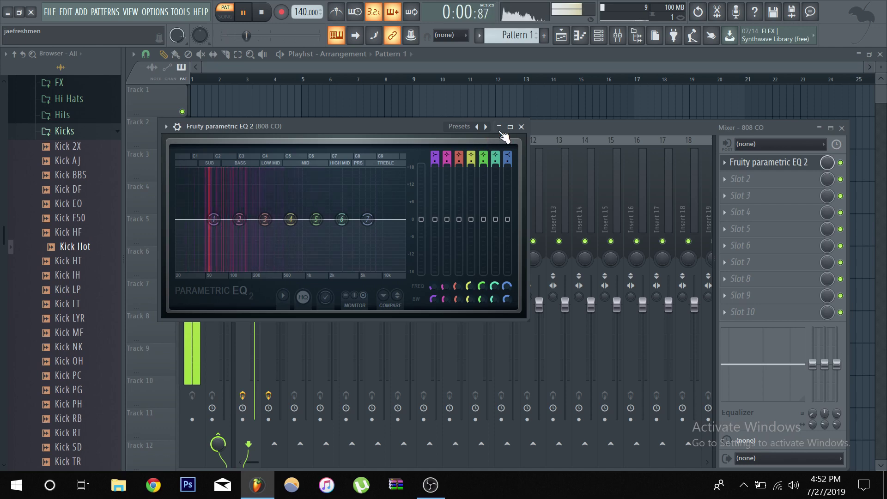
pyautogui.click(521, 126)
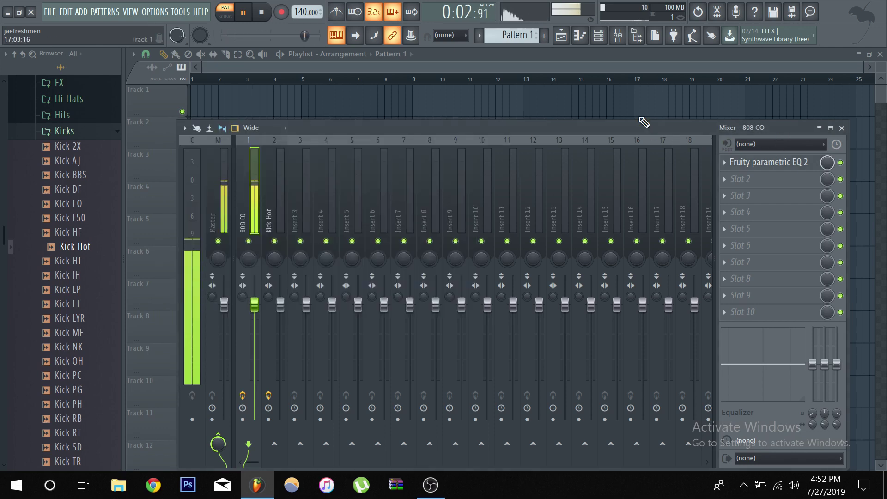
# Step: Solo the Kick Hot channel and examine its mixer track's frequencies in Fruity parametric EQ 2 during playback
pyautogui.click(599, 35)
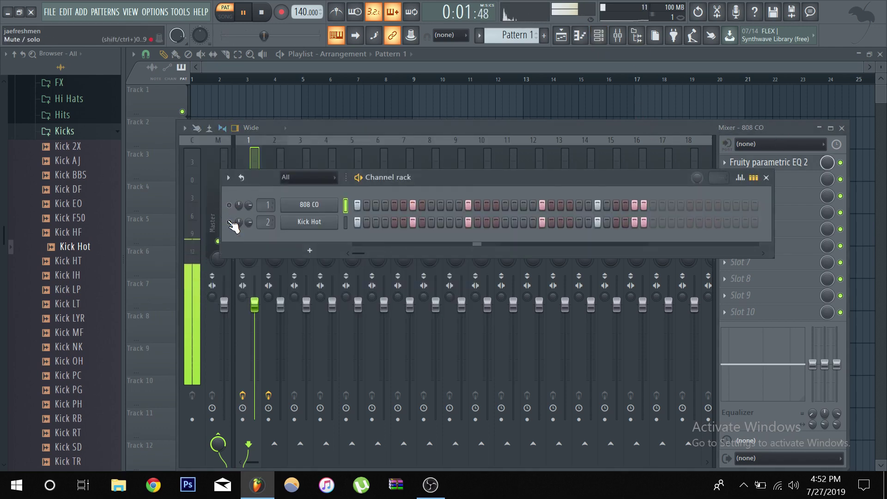
pyautogui.click(332, 128)
pyautogui.click(272, 209)
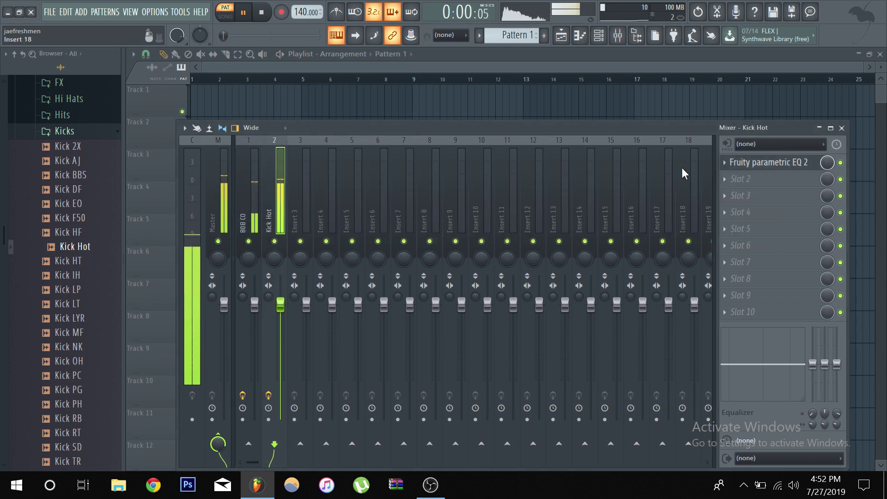
pyautogui.click(764, 165)
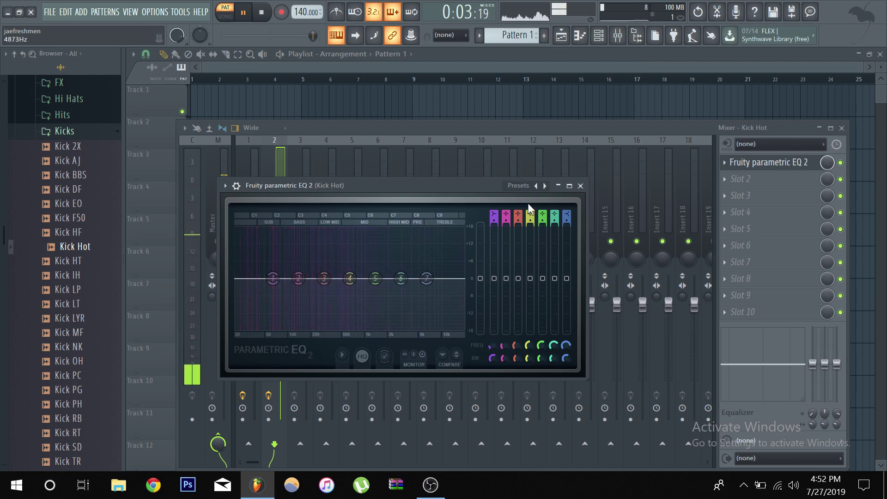
pyautogui.click(262, 17)
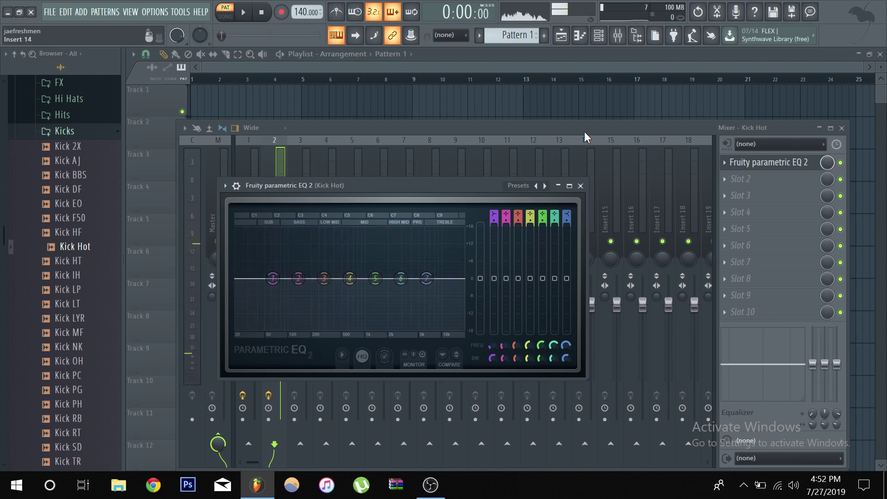
# Step: Set the Kick Hot sample's root note to F4 and play the pattern to check its frequencies in the EQ
pyautogui.click(598, 36)
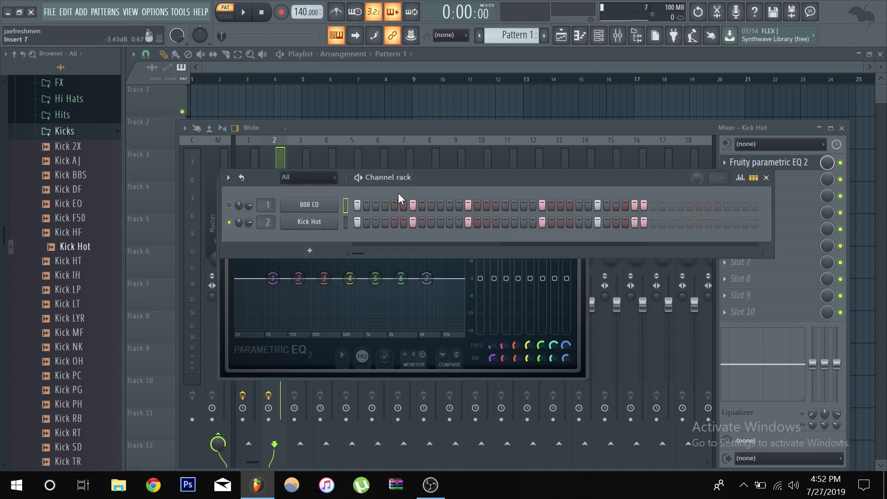
pyautogui.click(298, 221)
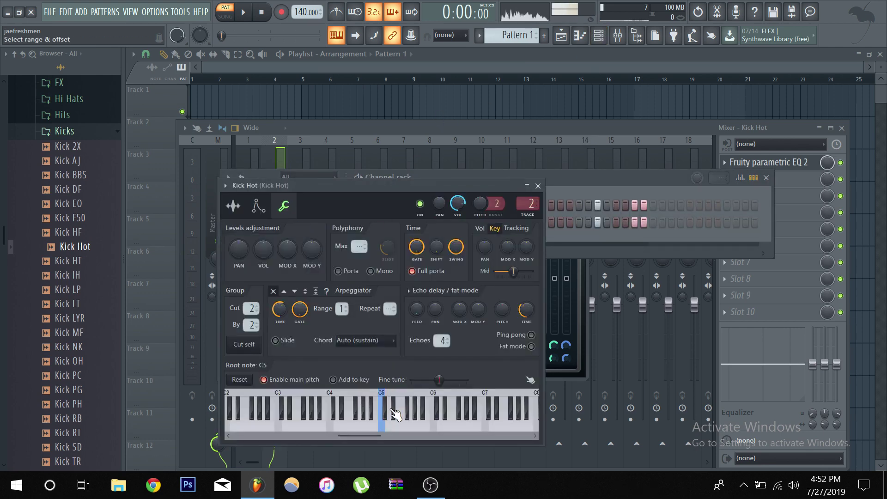
pyautogui.click(380, 397)
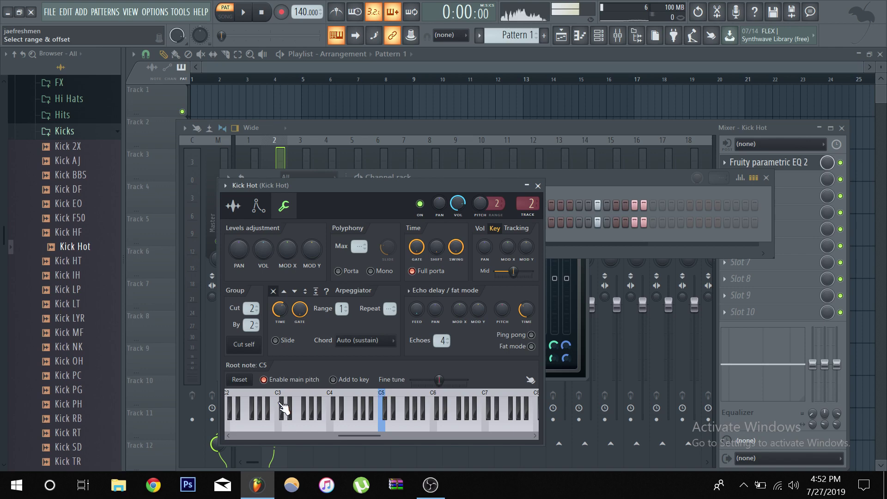
pyautogui.click(352, 401)
pyautogui.rightClick(352, 406)
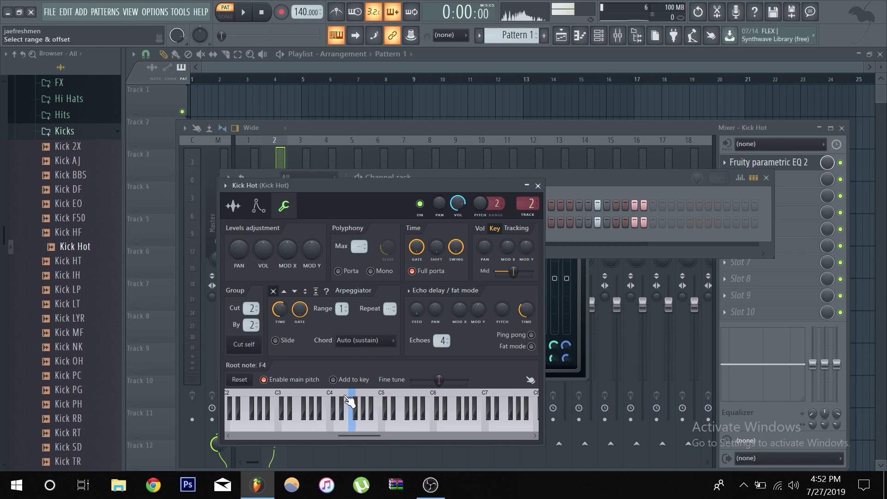
pyautogui.click(539, 185)
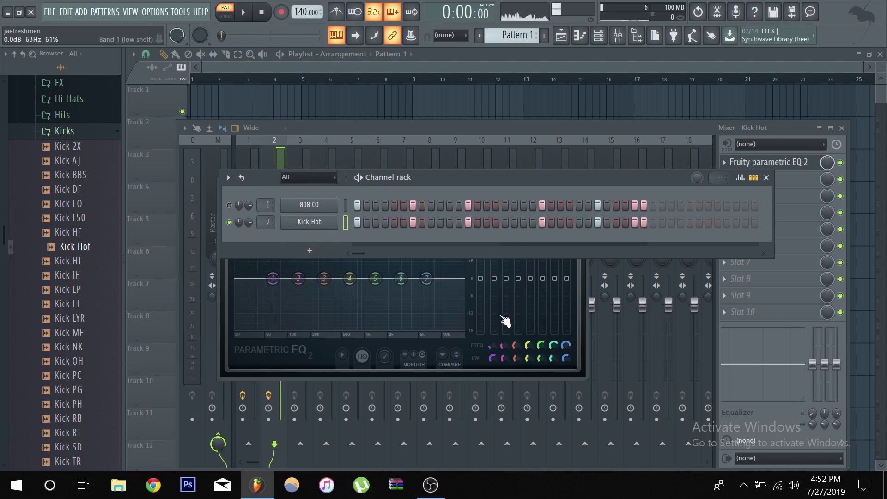
pyautogui.click(586, 326)
pyautogui.click(243, 12)
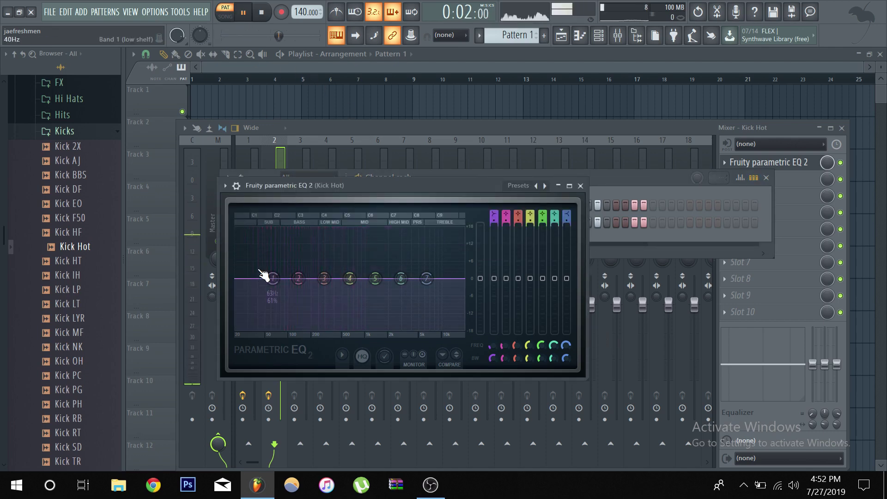
# Step: Set the Kick Hot sample's root note to F3 and check its frequencies in the EQ during playback
pyautogui.click(623, 181)
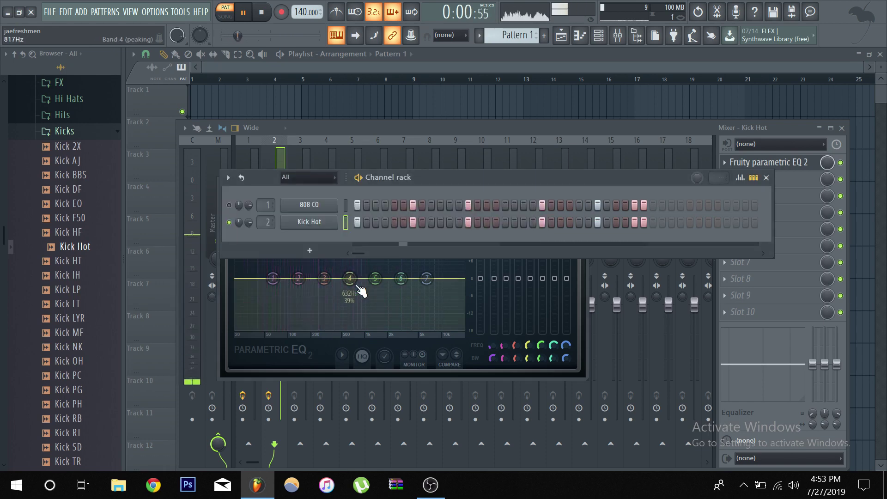
pyautogui.click(312, 223)
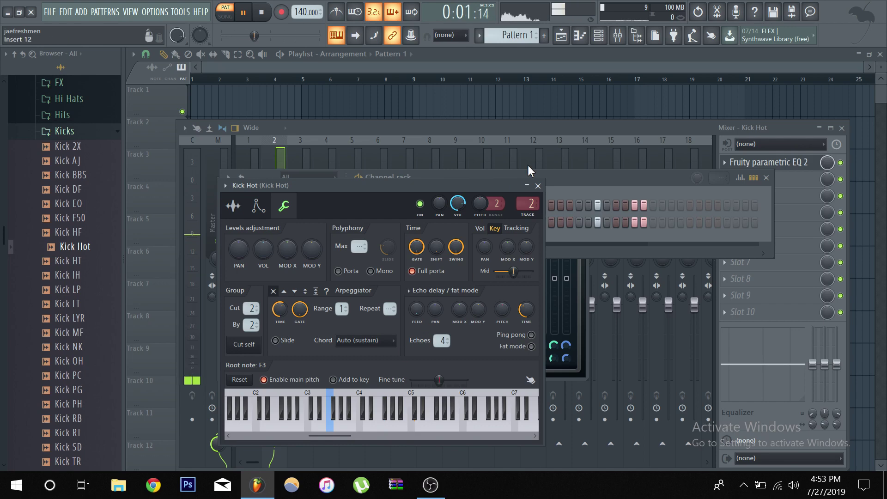
pyautogui.click(538, 185)
pyautogui.click(574, 334)
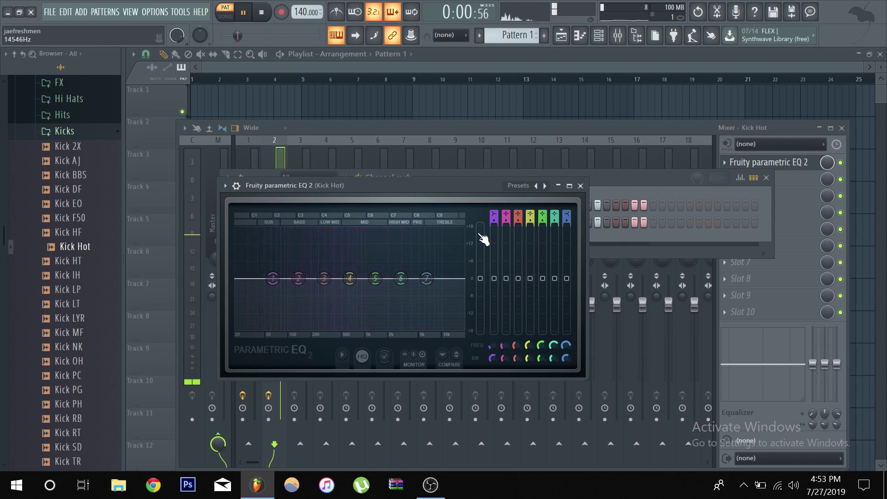
# Step: Set the Kick Hot sample's root note to G#3 and play the pattern together with the 808
pyautogui.click(637, 197)
pyautogui.press('space')
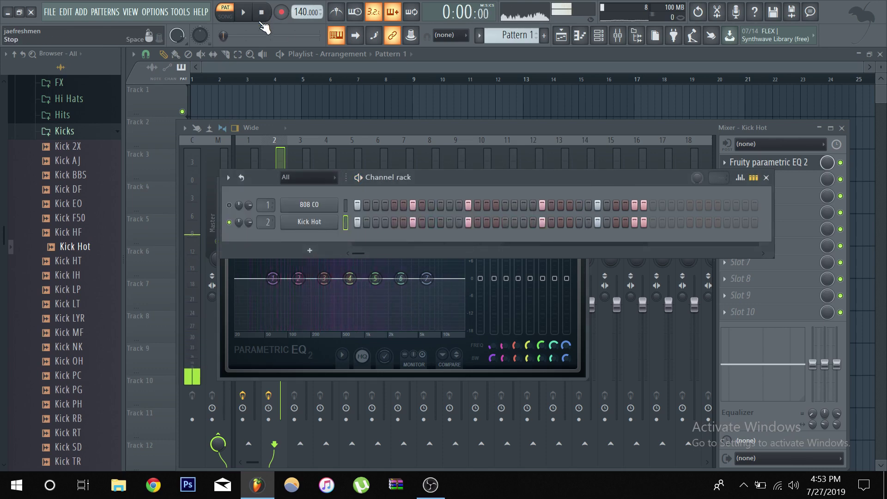
pyautogui.click(310, 223)
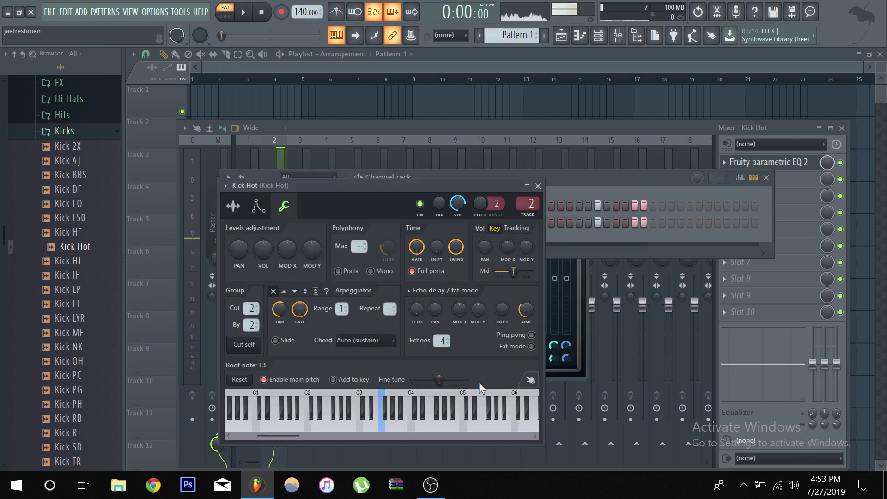
pyautogui.rightClick(394, 402)
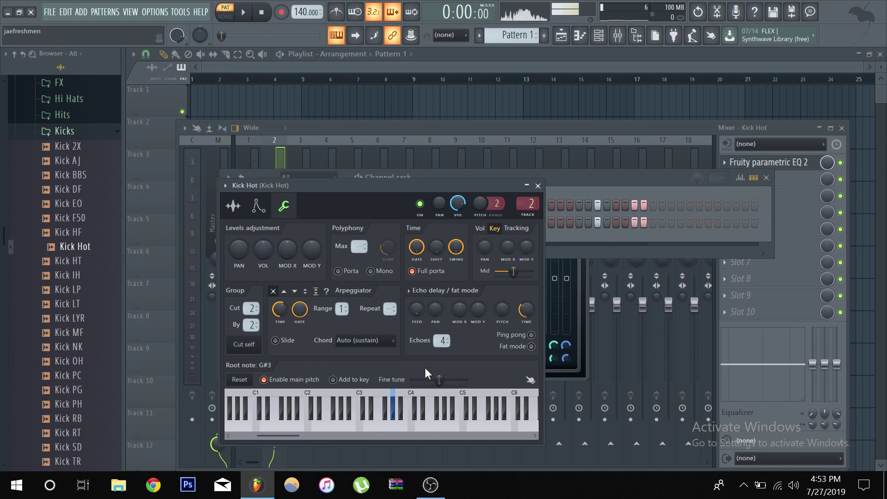
pyautogui.click(536, 187)
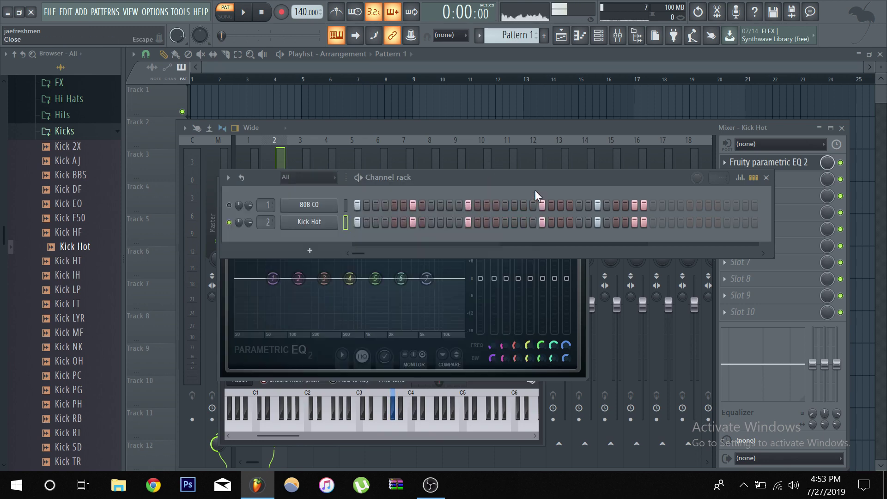
pyautogui.click(243, 12)
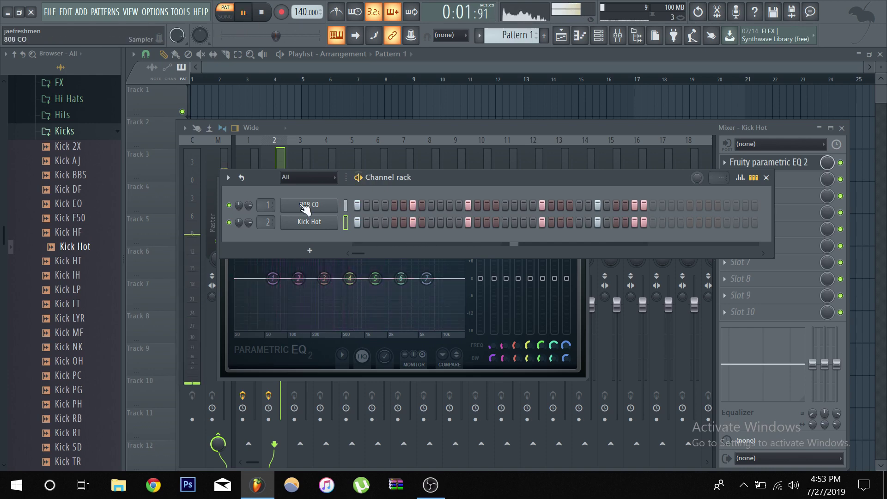
# Step: Set the Kick Hot sample's root note to E3 during playback, listen to it with the 808 and stop the pattern
pyautogui.click(307, 222)
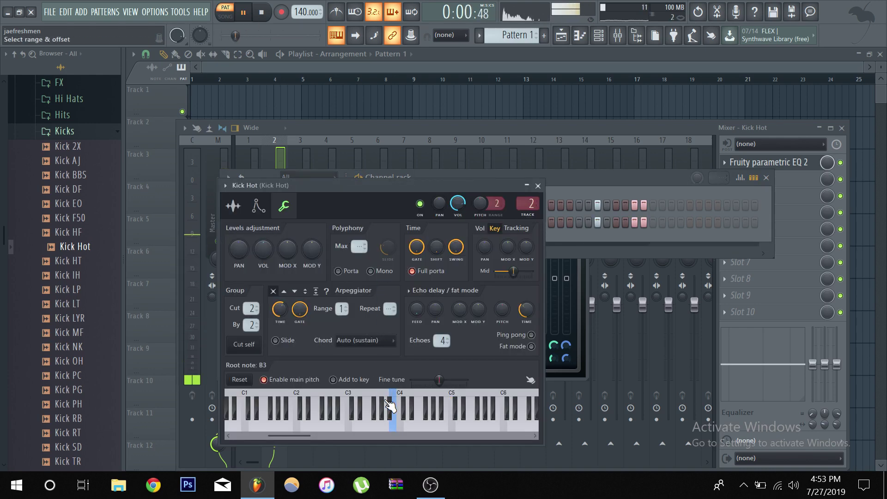
pyautogui.rightClick(365, 409)
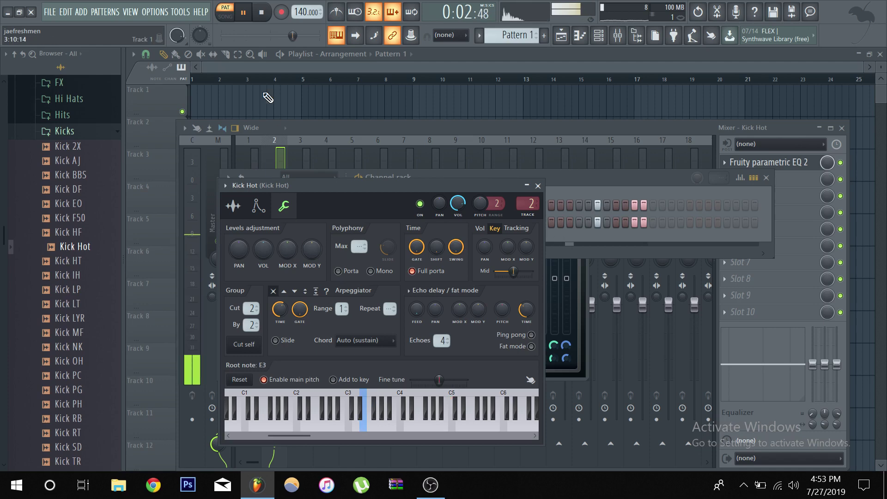
pyautogui.click(246, 13)
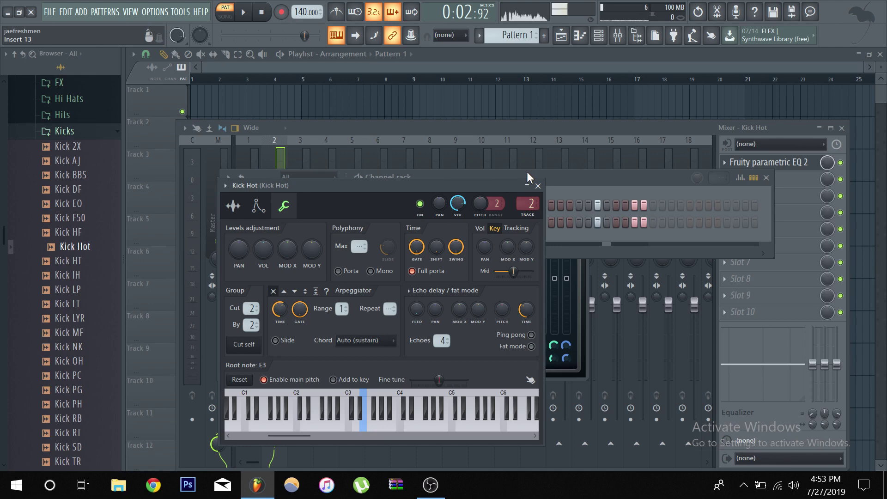
# Step: Set the Kick Hot sample's root note to C3 and close its channel settings
pyautogui.click(375, 411)
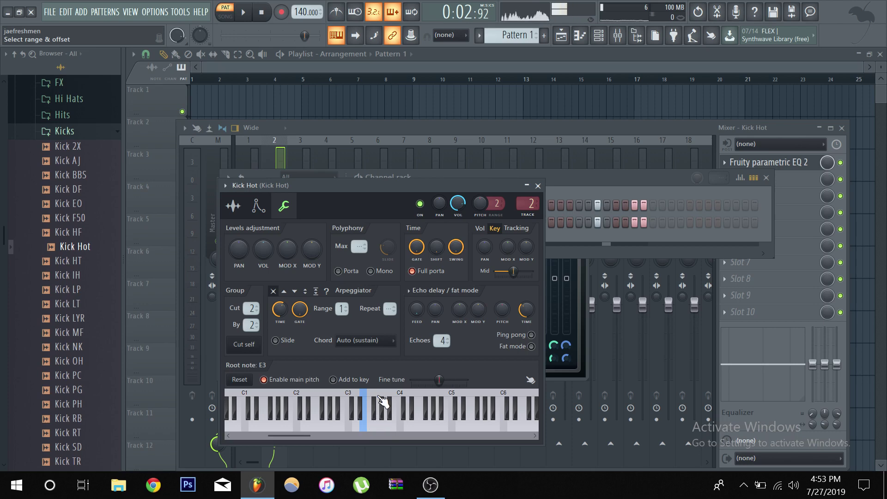
pyautogui.rightClick(354, 409)
pyautogui.rightClick(348, 409)
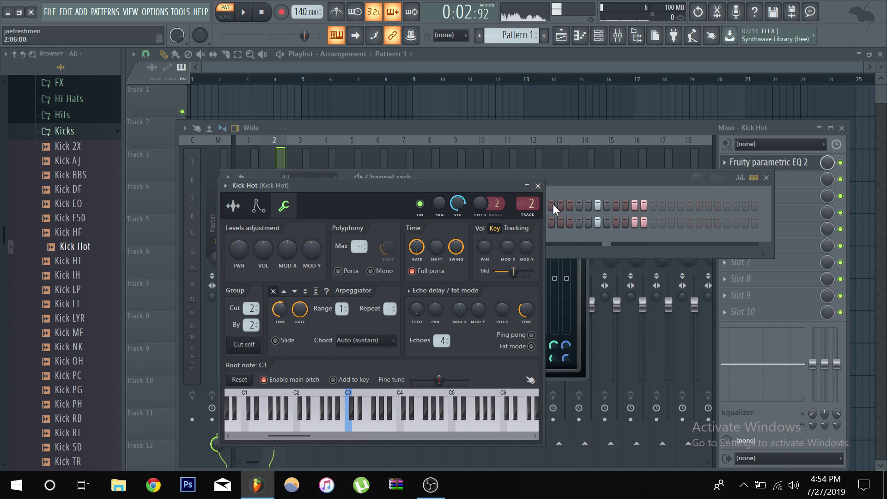
pyautogui.click(538, 186)
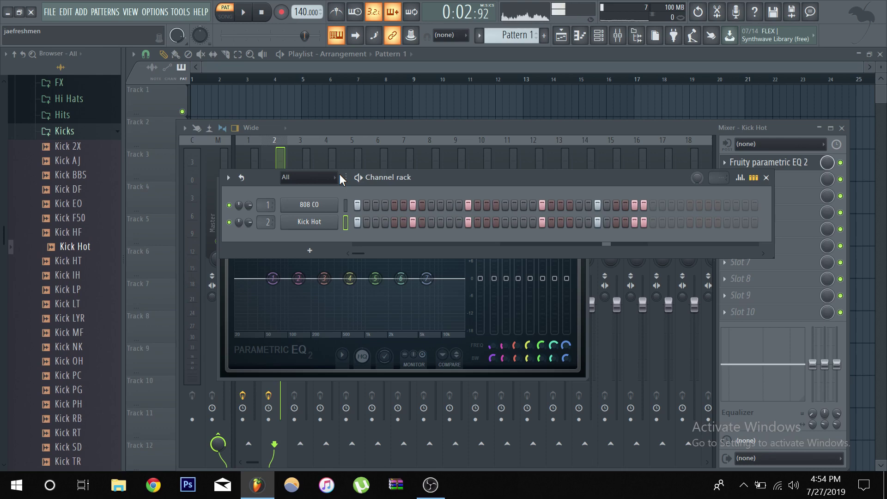
pyautogui.click(314, 226)
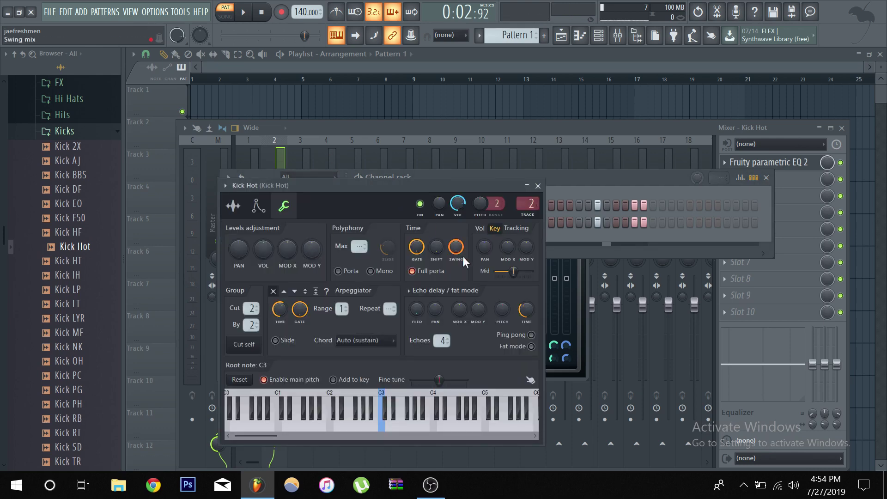
pyautogui.click(538, 185)
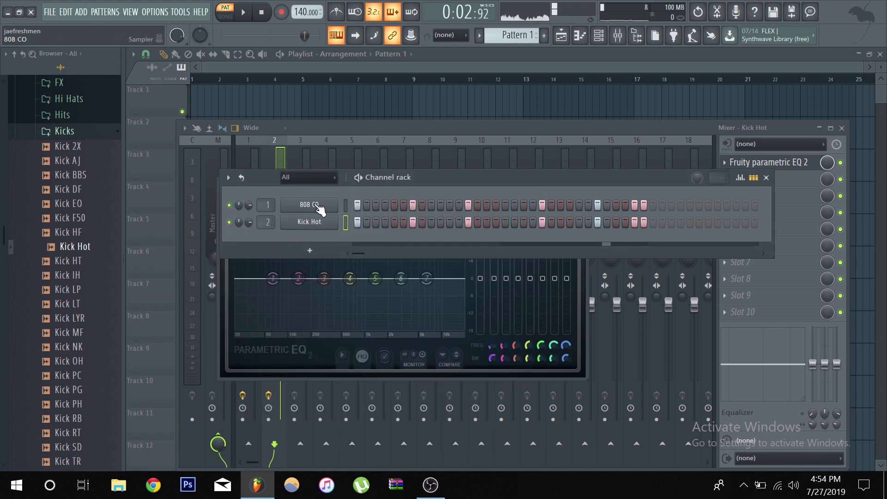
# Step: Try a large time shift on the 808 CO channel and play the pattern to hear the delay against the kick
pyautogui.click(311, 205)
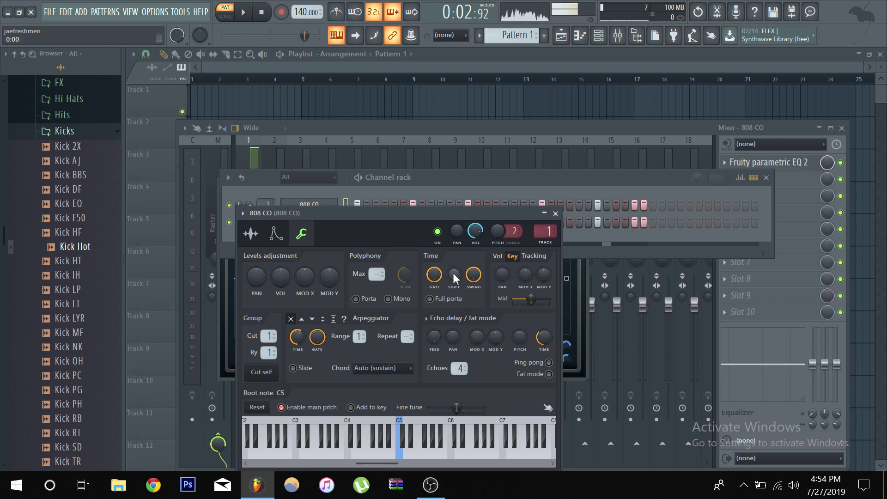
pyautogui.click(261, 13)
pyautogui.click(243, 12)
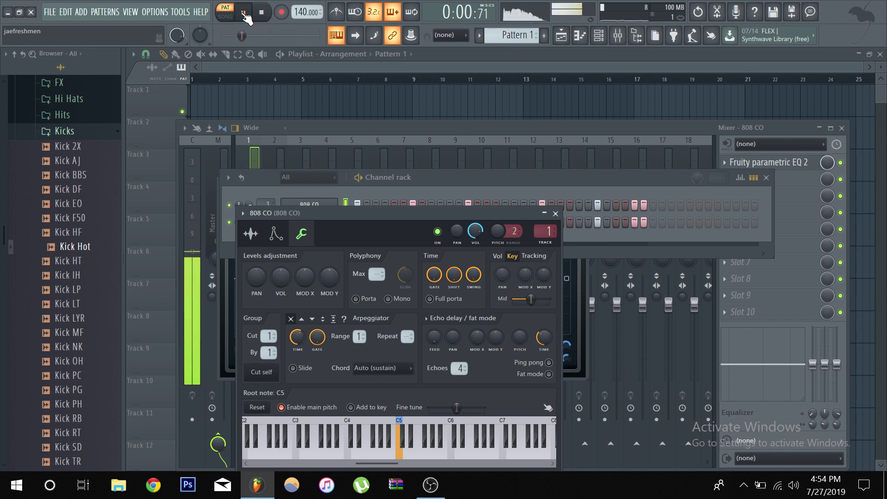
pyautogui.click(262, 12)
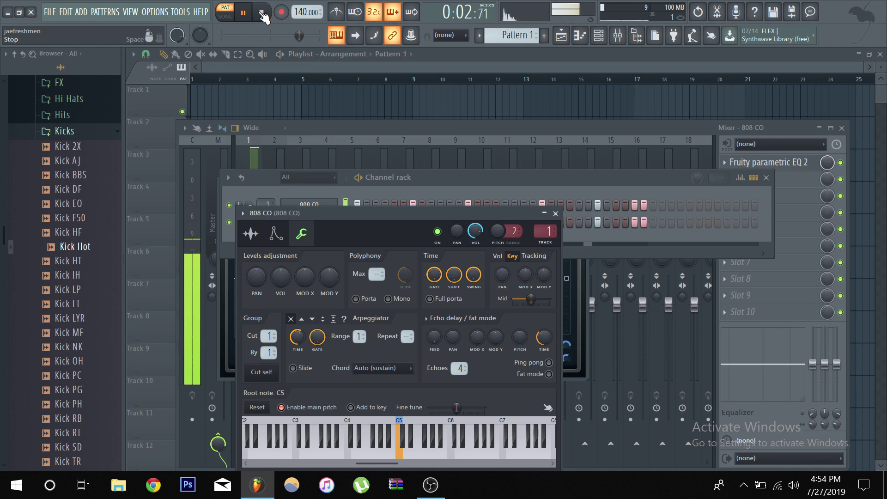
pyautogui.click(530, 185)
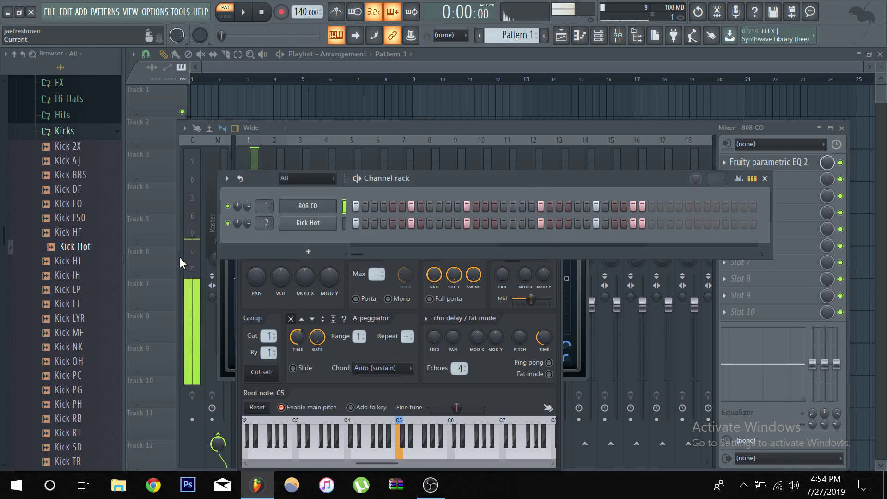
# Step: Lower the 808 CO channel's time shift and play the pattern again to compare its timing with the kick
pyautogui.click(305, 222)
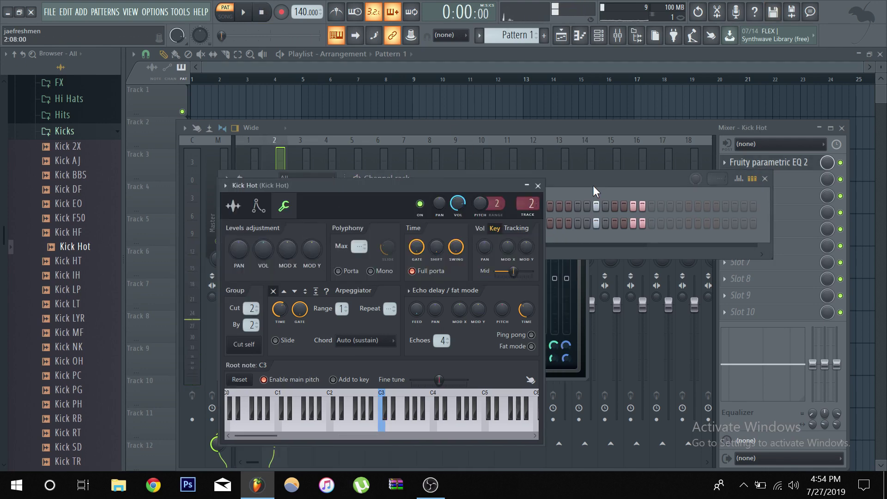
pyautogui.click(593, 185)
pyautogui.click(319, 206)
pyautogui.click(243, 12)
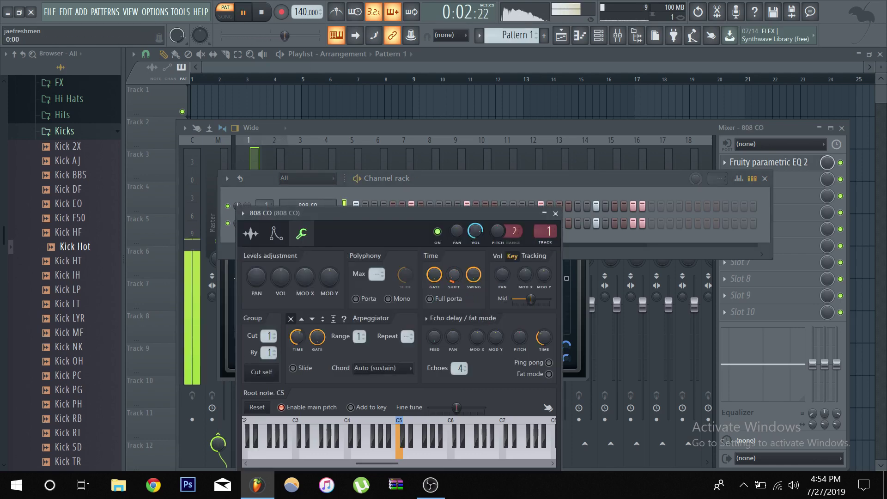
# Step: Fine-tune the 808 CO channel's time shift to a slight delay during playback and close its settings
pyautogui.click(577, 178)
pyautogui.click(298, 224)
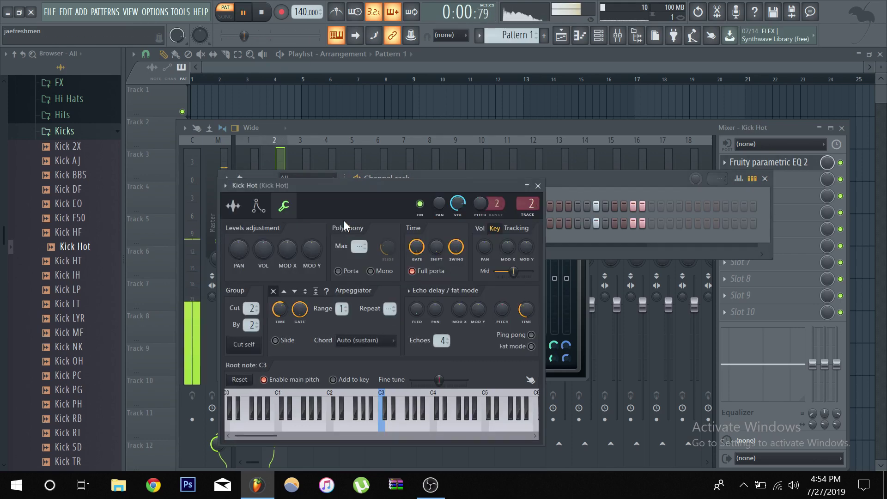
pyautogui.click(538, 185)
pyautogui.click(291, 210)
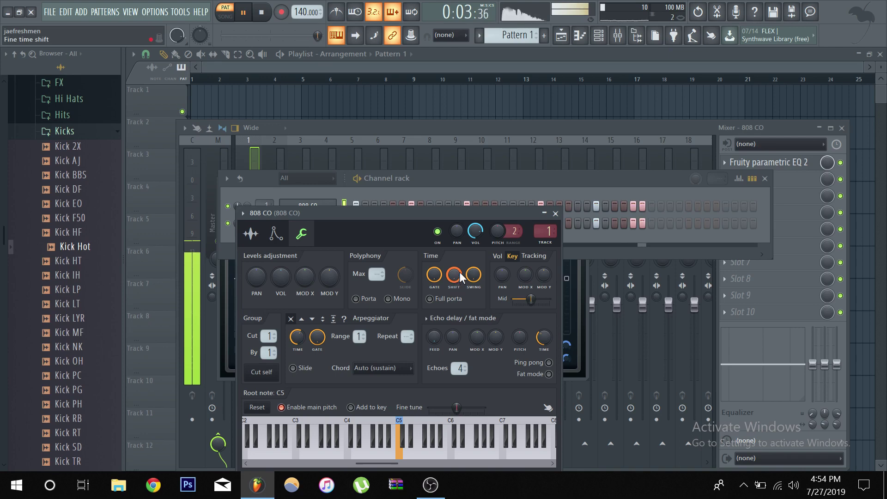
pyautogui.moveTo(455, 273); pyautogui.dragTo(455, 283)
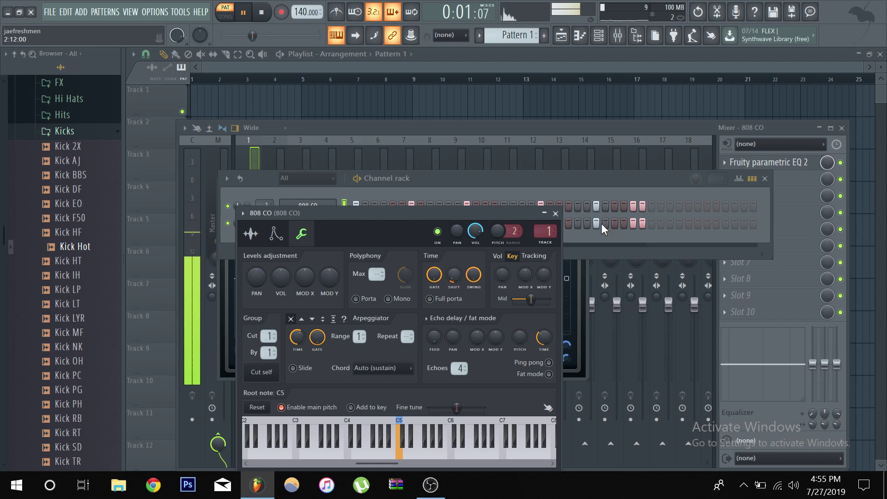
pyautogui.click(555, 213)
pyautogui.click(243, 12)
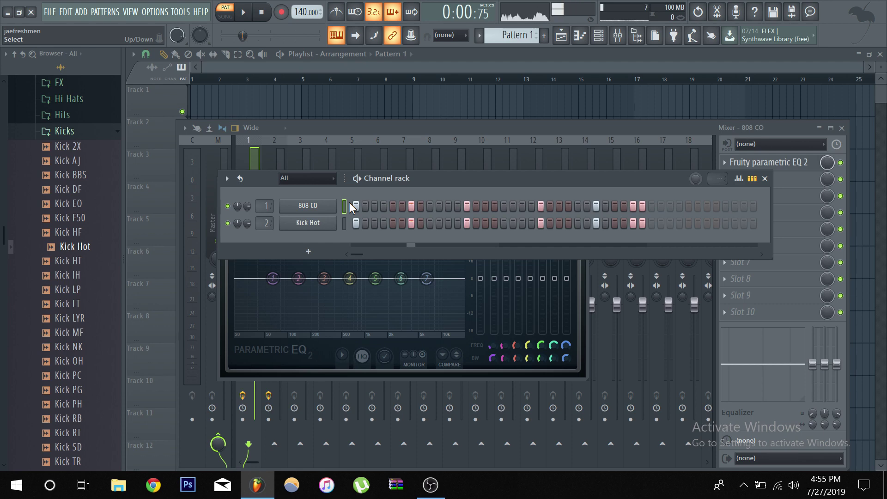
pyautogui.click(321, 209)
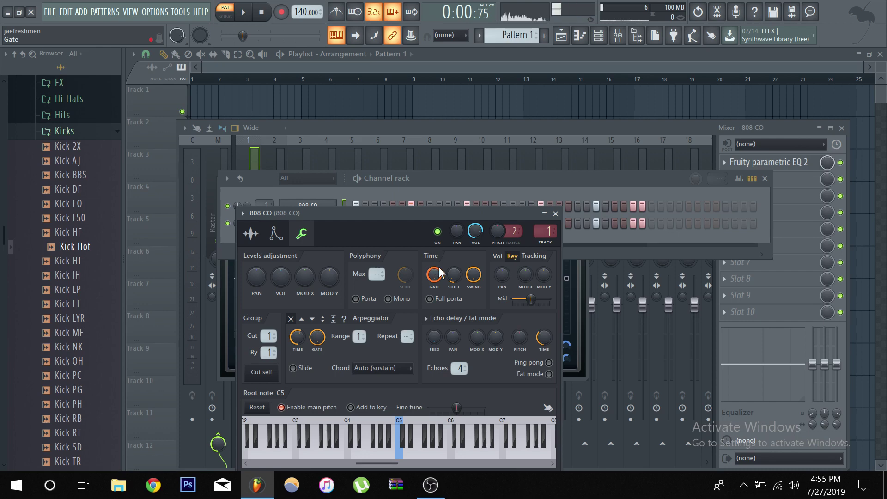
pyautogui.click(557, 213)
# Step: Sidechain the Kick Hot mixer track to the 808 CO mixer track
pyautogui.click(489, 127)
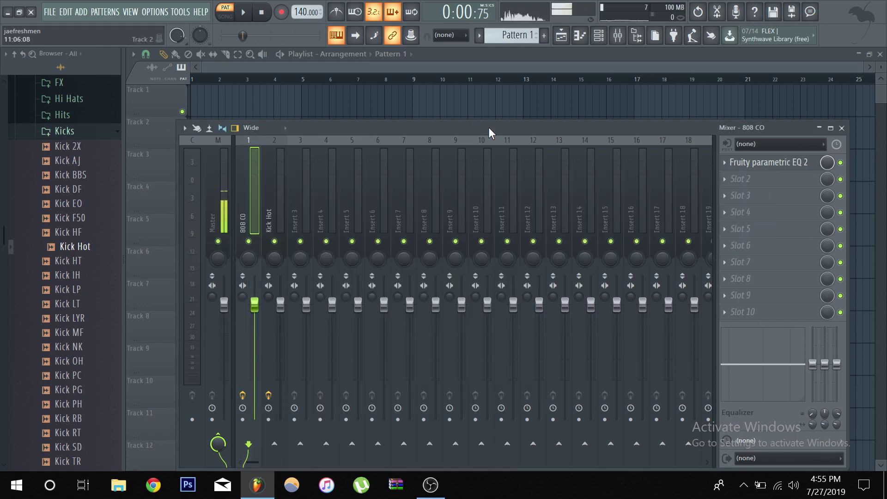
pyautogui.click(270, 201)
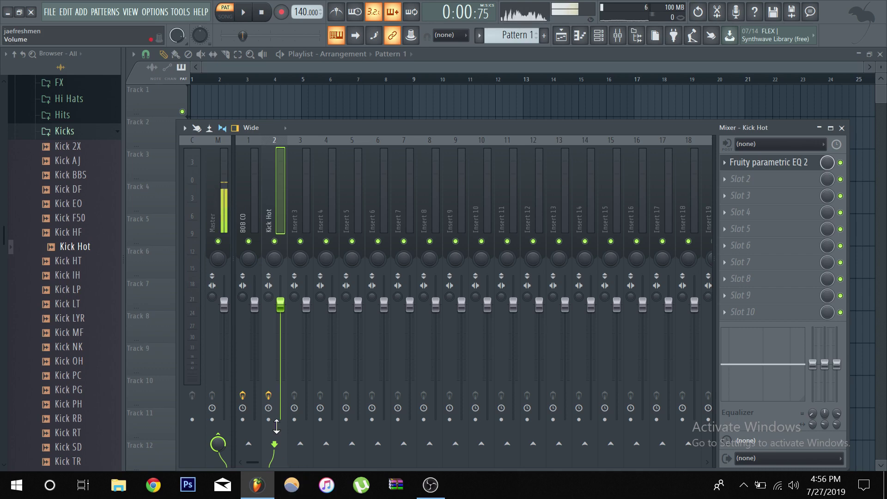
pyautogui.rightClick(252, 442)
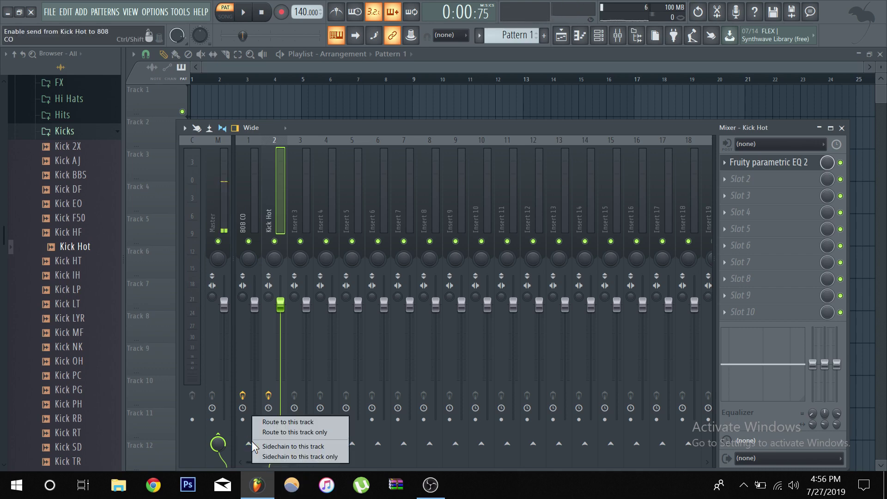
pyautogui.click(290, 447)
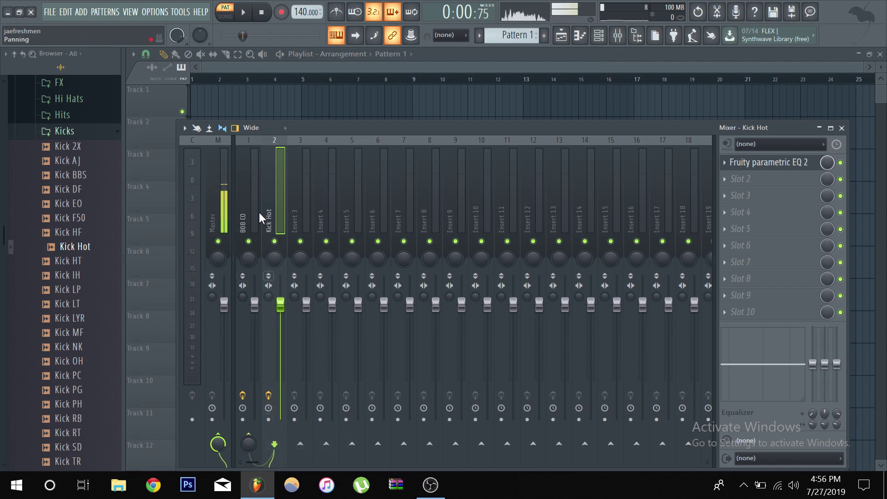
# Step: Load Fruity Limiter into slot 2 of the 808 CO mixer track and switch it to compressor mode
pyautogui.click(251, 188)
pyautogui.click(735, 180)
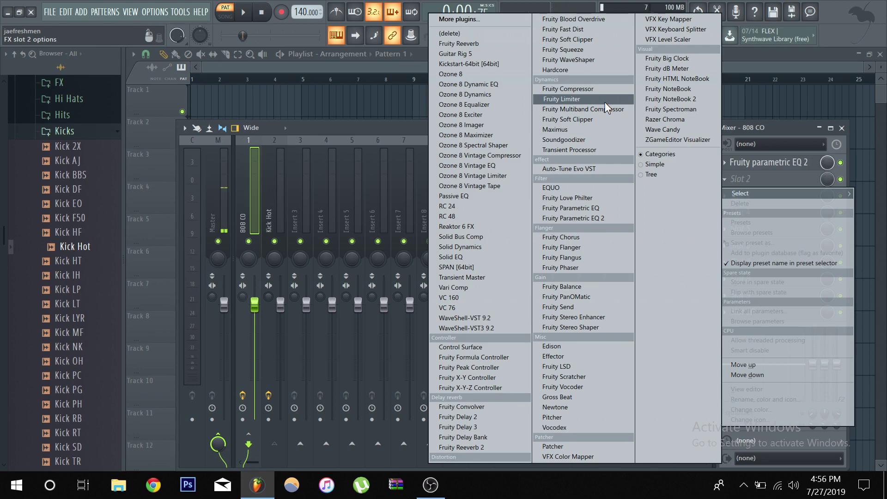
pyautogui.click(590, 99)
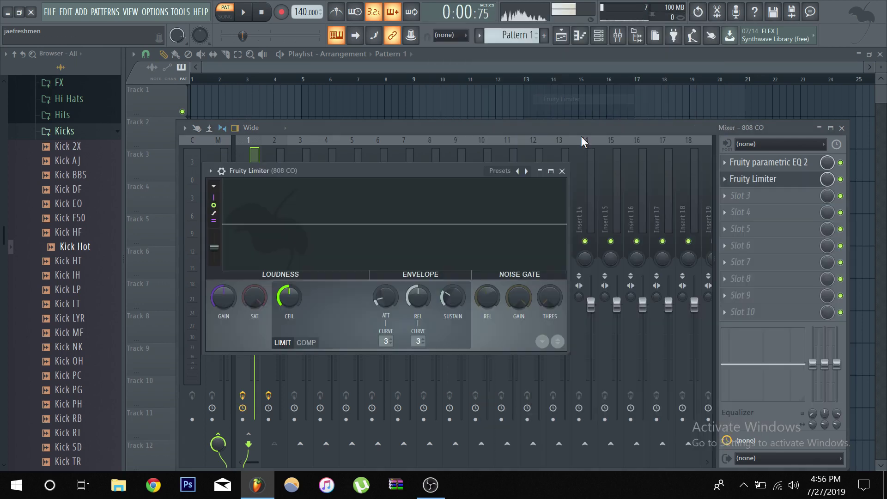
pyautogui.click(306, 342)
pyautogui.moveTo(375, 173); pyautogui.dragTo(490, 155)
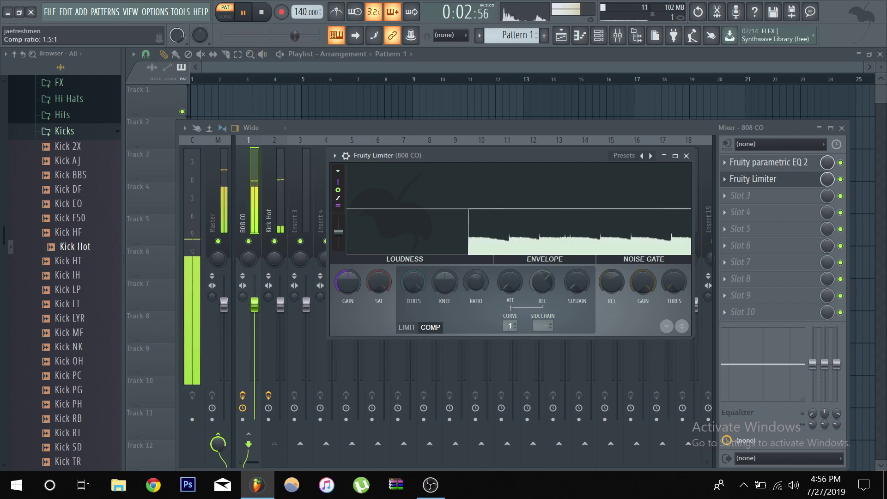
# Step: Set the 808 CO limiter's compression ratio to 20.0:1 and threshold to -32.0 dB, and adjust its release during playback
pyautogui.scroll(3, 473, 282)
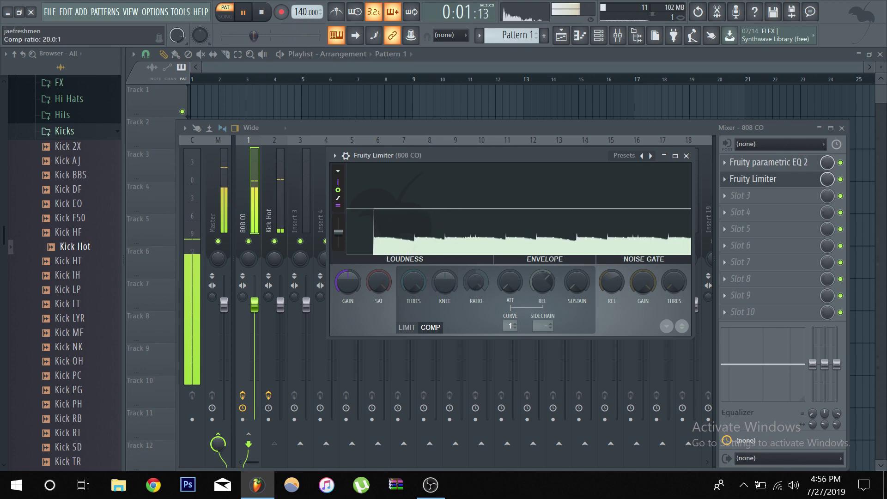
pyautogui.moveTo(414, 282); pyautogui.dragTo(414, 324)
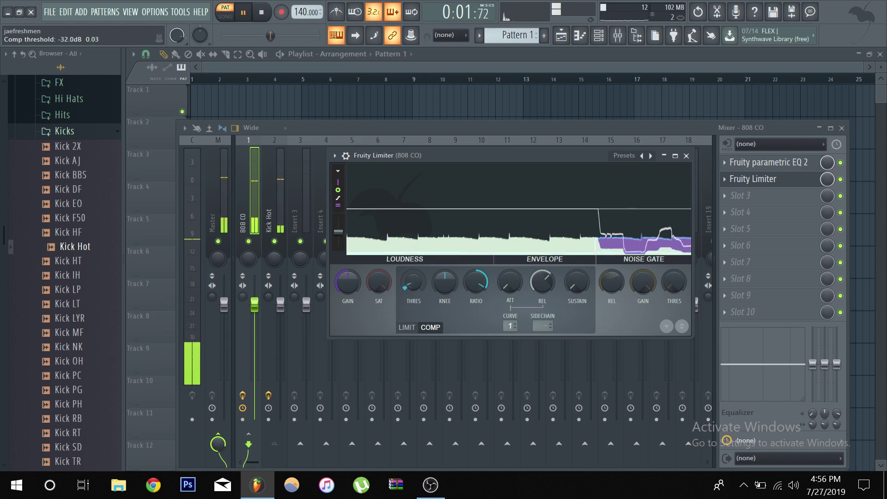
pyautogui.moveTo(542, 282); pyautogui.dragTo(542, 270)
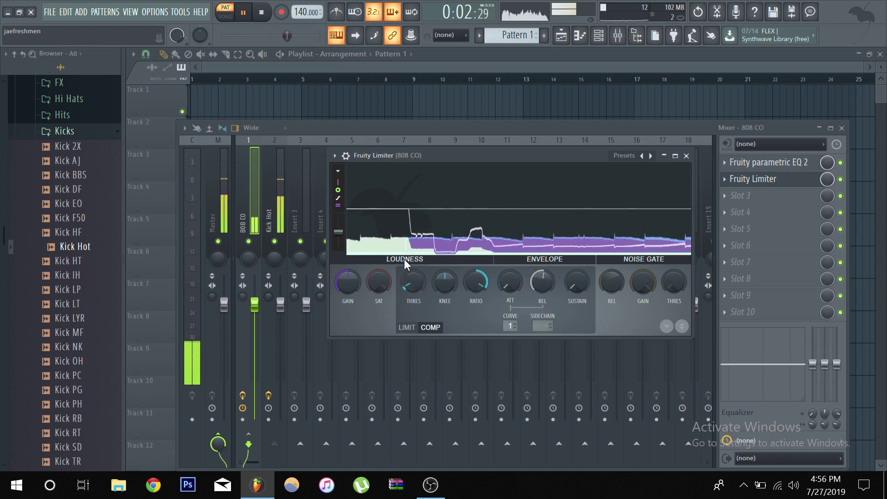
pyautogui.click(254, 22)
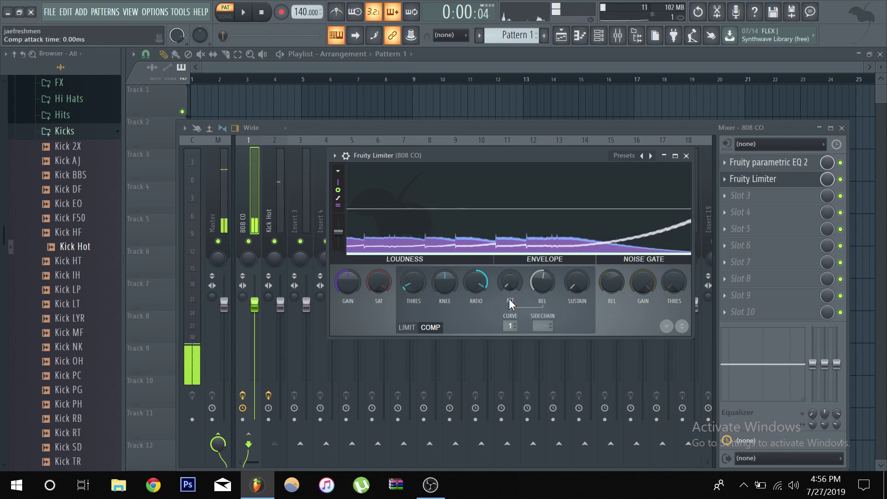
# Step: Set Kick Hot as the limiter's sidechain source and lengthen the compressor's release during playback
pyautogui.click(545, 327)
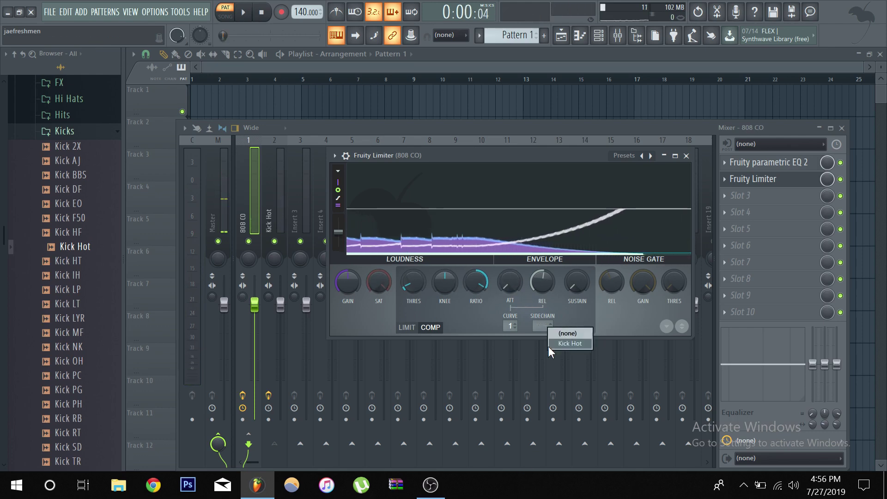
pyautogui.click(558, 343)
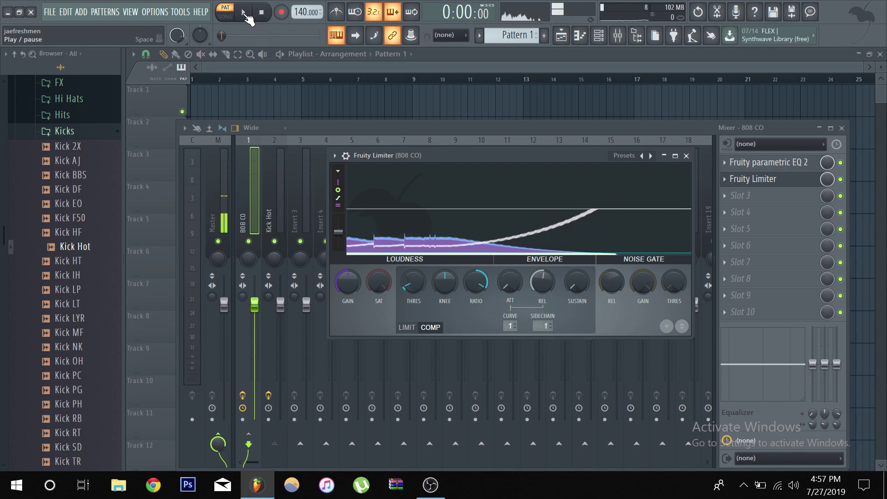
pyautogui.click(246, 15)
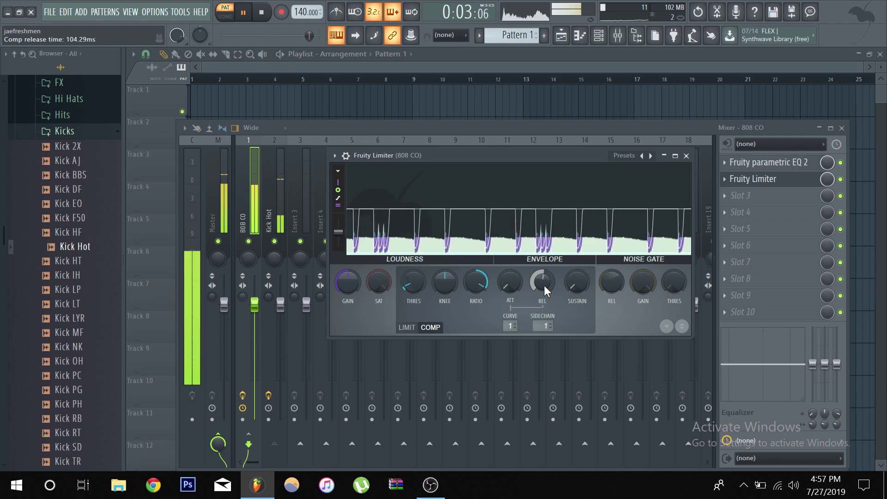
pyautogui.moveTo(544, 286); pyautogui.dragTo(558, 285)
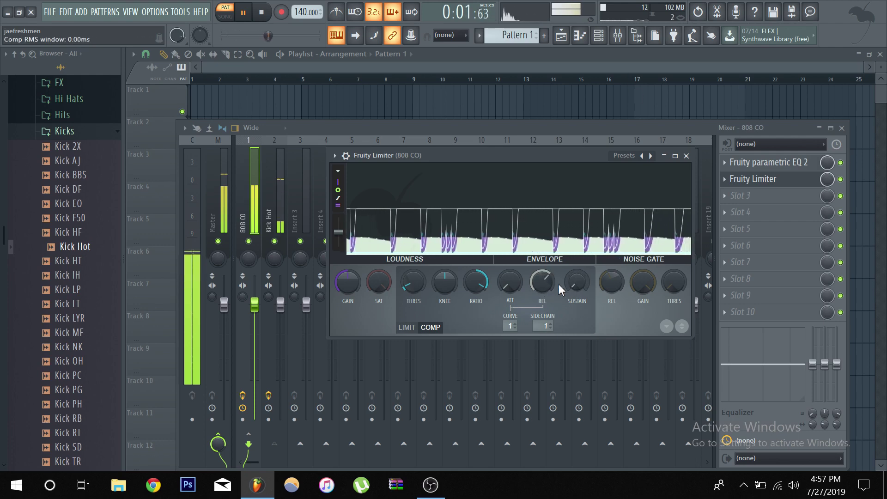
pyautogui.click(244, 12)
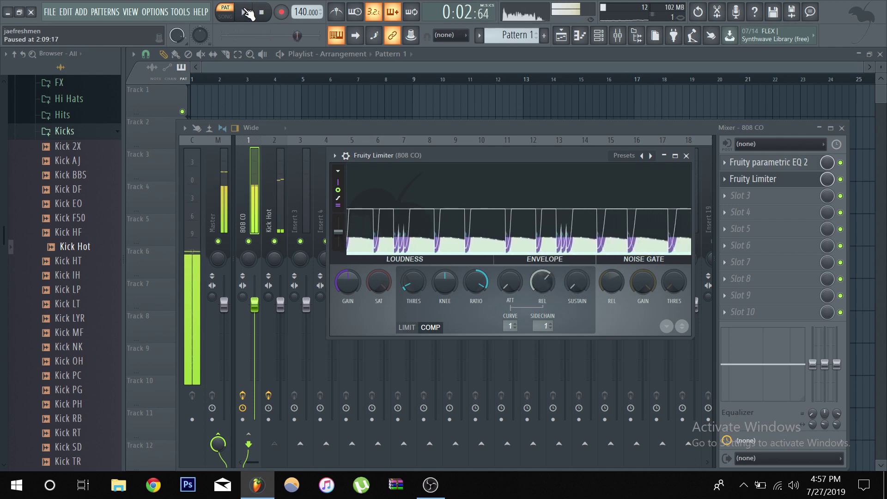
# Step: Examine the time settings of the 808 CO channel and return to Fruity Limiter
pyautogui.click(599, 35)
pyautogui.click(324, 206)
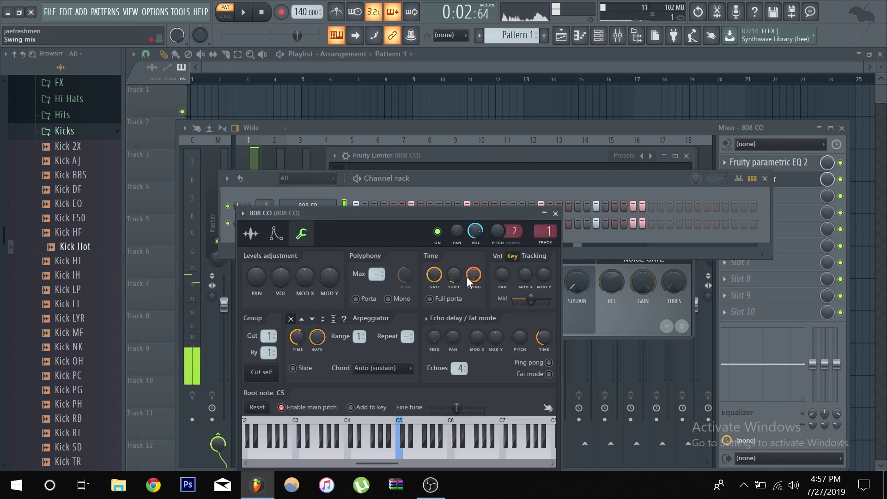
pyautogui.click(556, 213)
pyautogui.click(568, 153)
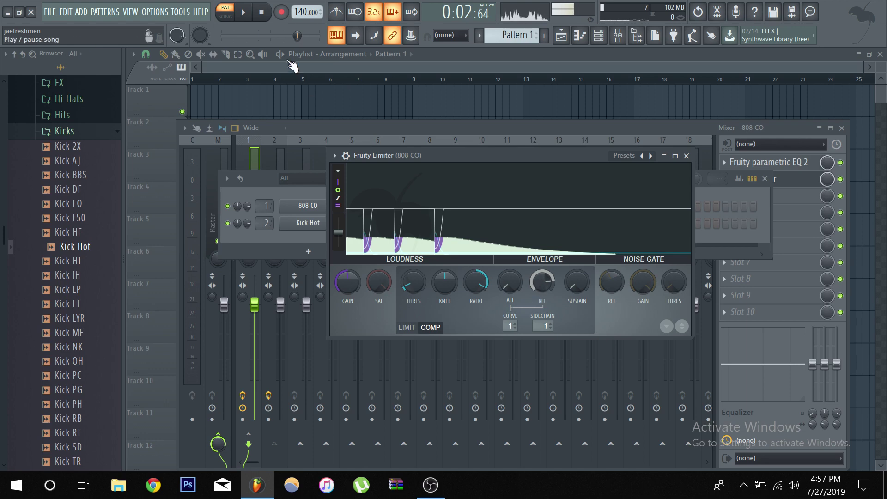
# Step: Compare long and short compressor release times on the 808 CO limiter during playback, ending on a short release
pyautogui.click(249, 13)
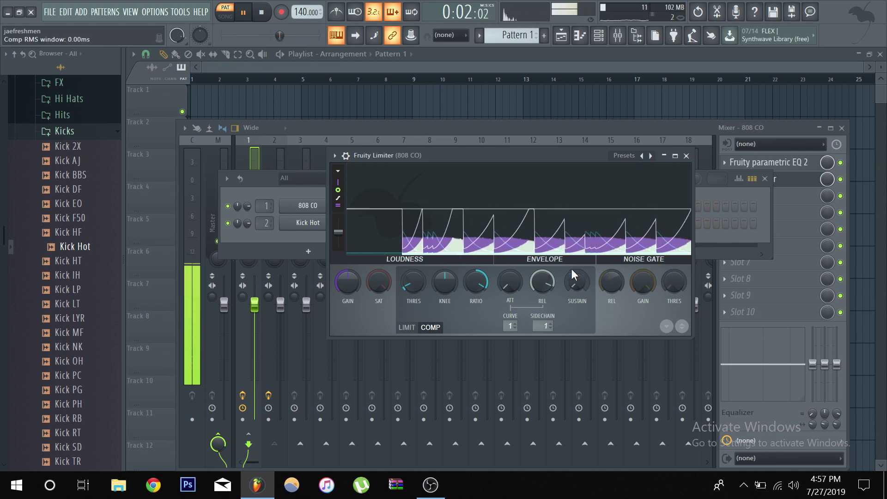
pyautogui.click(262, 14)
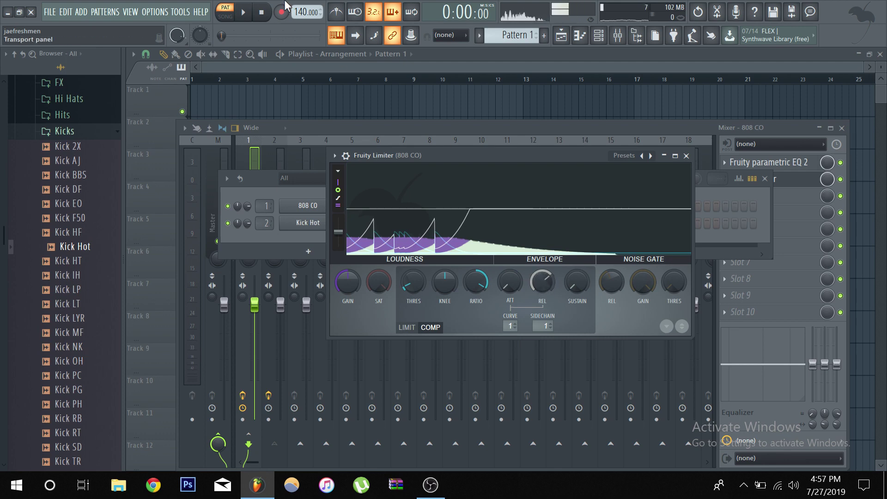
pyautogui.click(247, 14)
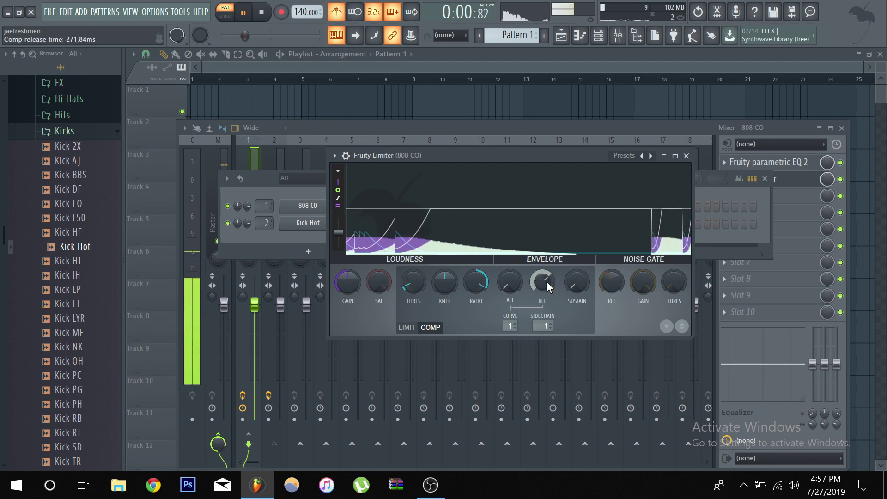
pyautogui.moveTo(542, 281); pyautogui.dragTo(542, 296)
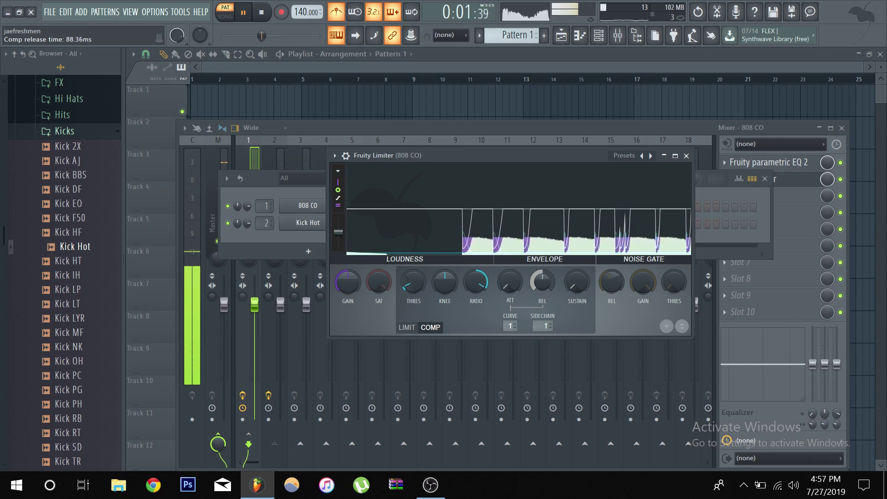
pyautogui.moveTo(542, 296); pyautogui.dragTo(542, 299)
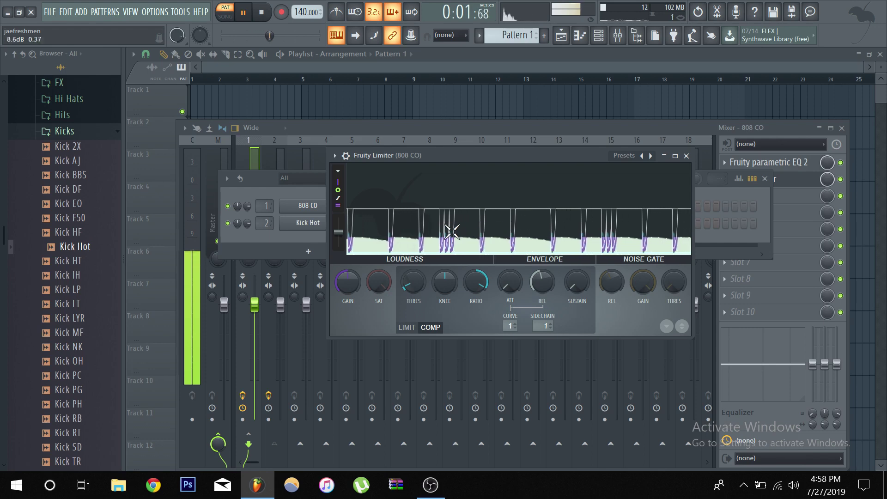
pyautogui.click(262, 12)
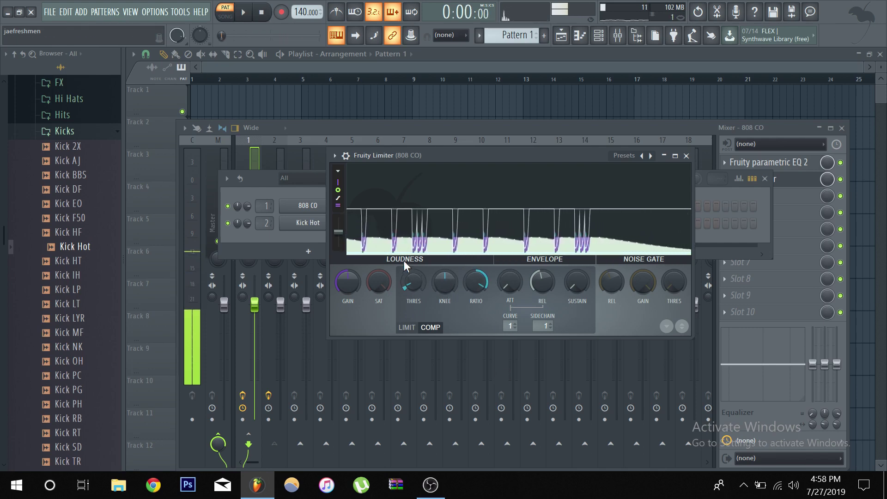
# Step: Adjust the 808 CO limiter's compression ratio during playback, set its threshold to -15.7 dB and close the limiter
pyautogui.click(244, 12)
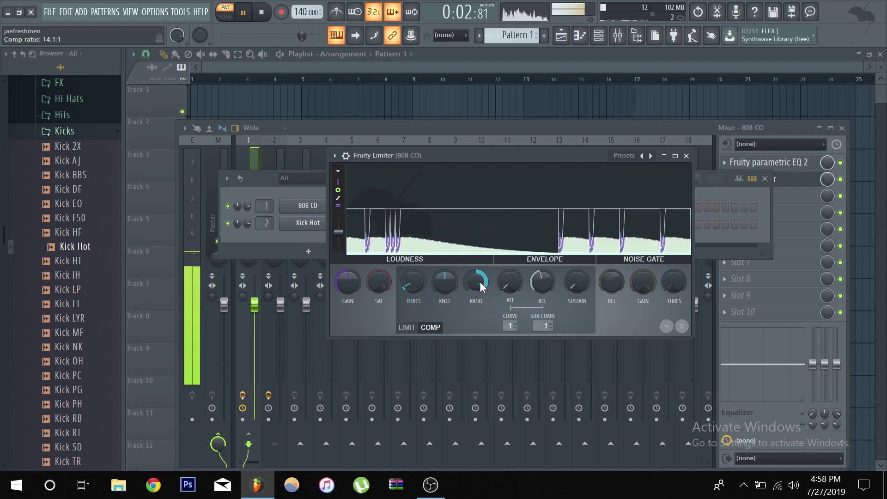
pyautogui.moveTo(480, 281); pyautogui.dragTo(480, 307)
pyautogui.scroll(5, 481, 285)
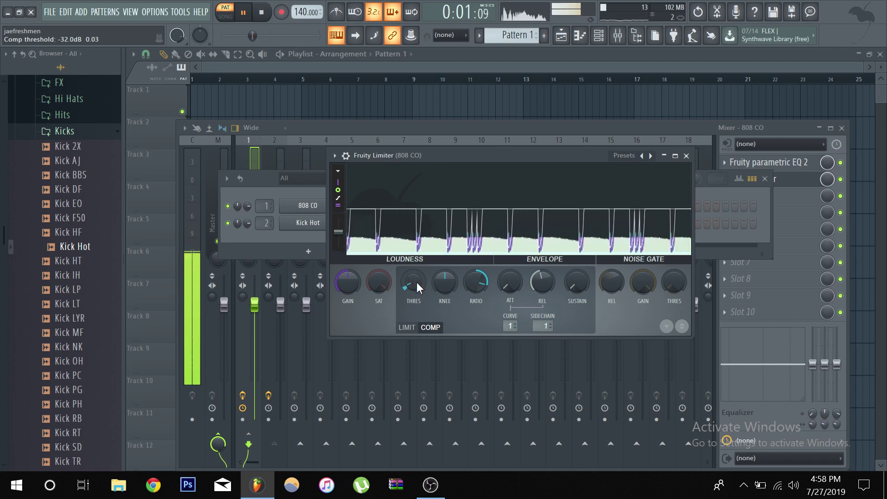
pyautogui.moveTo(418, 287); pyautogui.dragTo(411, 280)
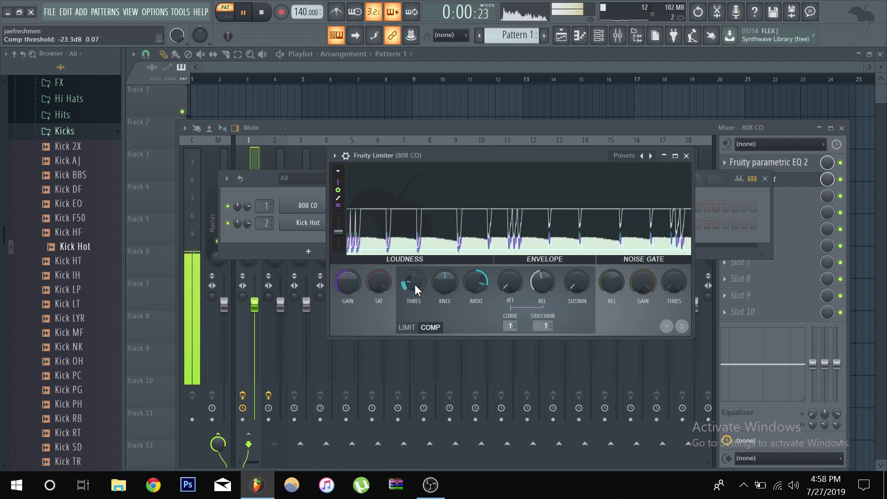
pyautogui.click(246, 12)
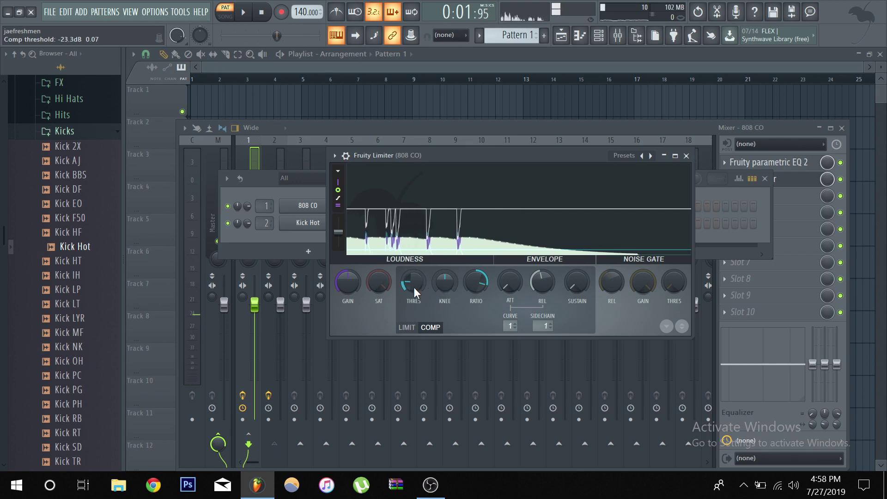
pyautogui.moveTo(412, 283); pyautogui.dragTo(413, 268)
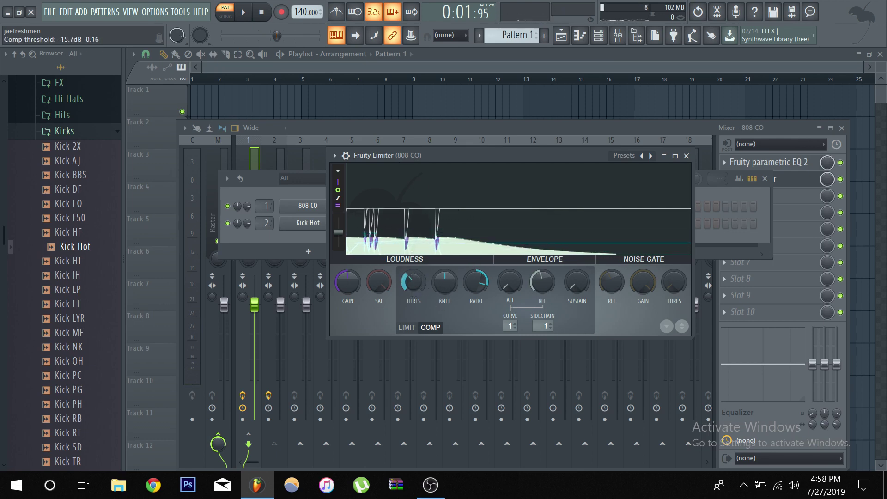
pyautogui.click(687, 157)
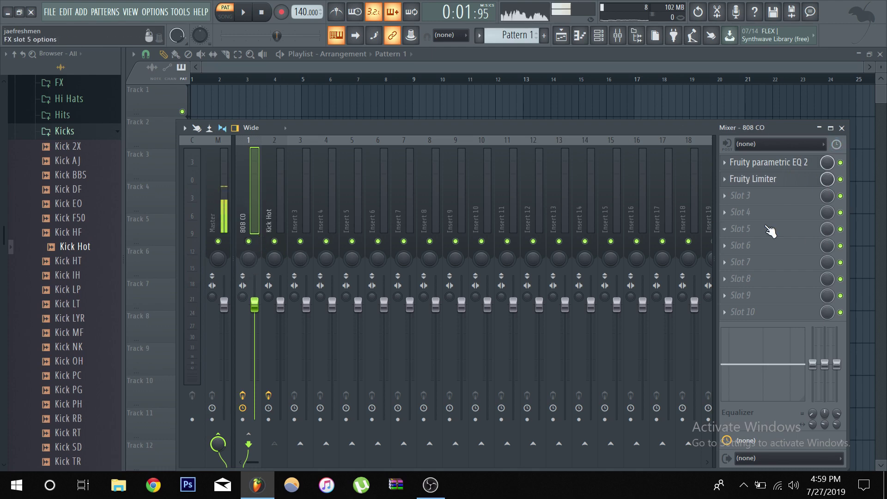
# Step: Load Gross Beat into slot 3 of the 808 CO mixer track and apply its Sidechain volume preset
pyautogui.click(280, 194)
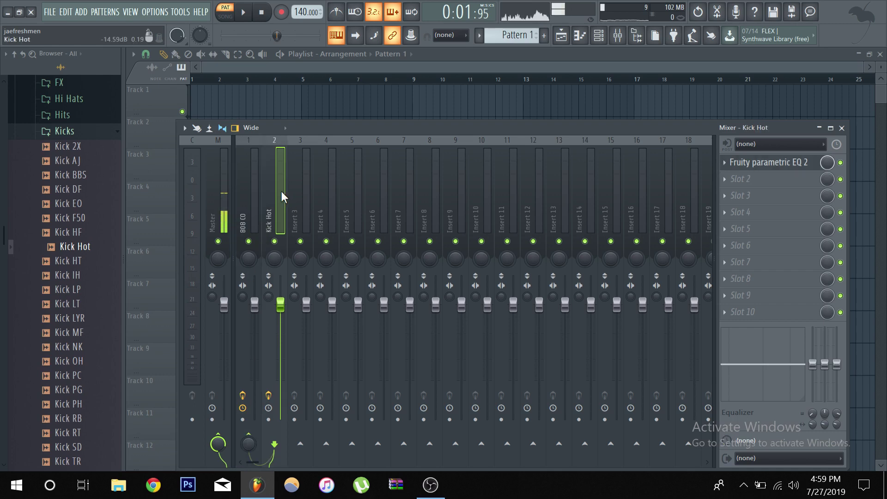
pyautogui.click(242, 199)
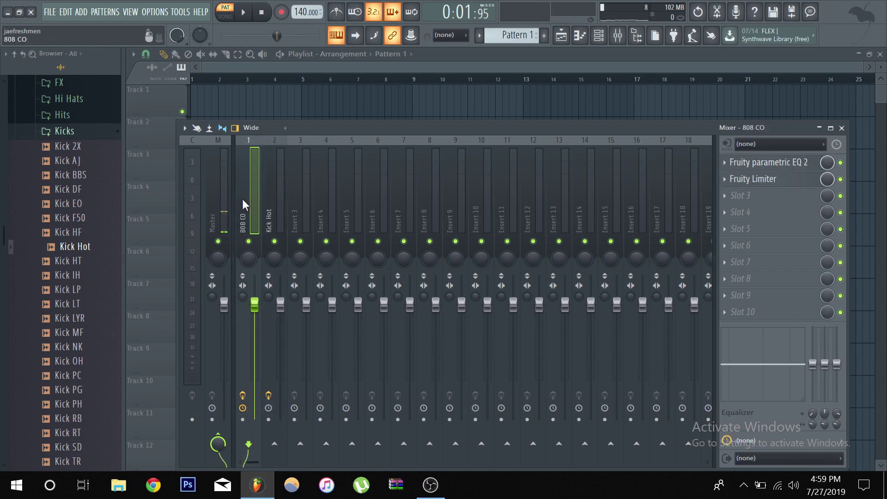
pyautogui.click(272, 219)
pyautogui.click(255, 206)
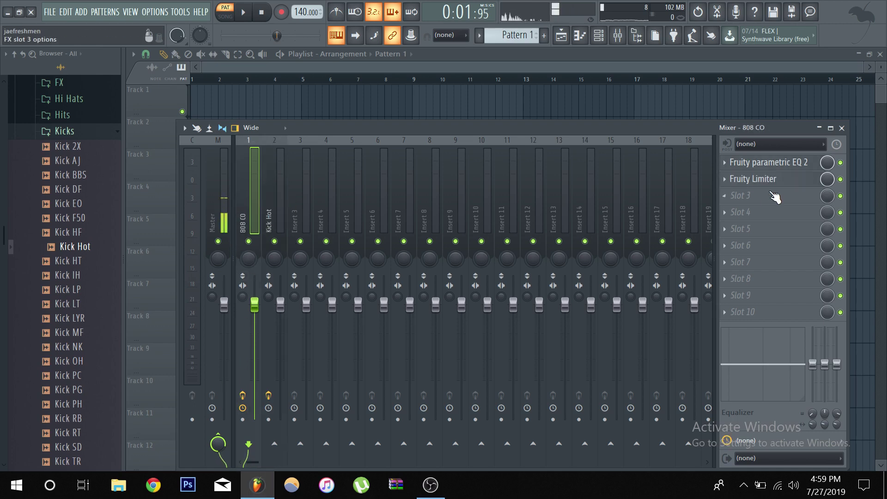
pyautogui.click(735, 202)
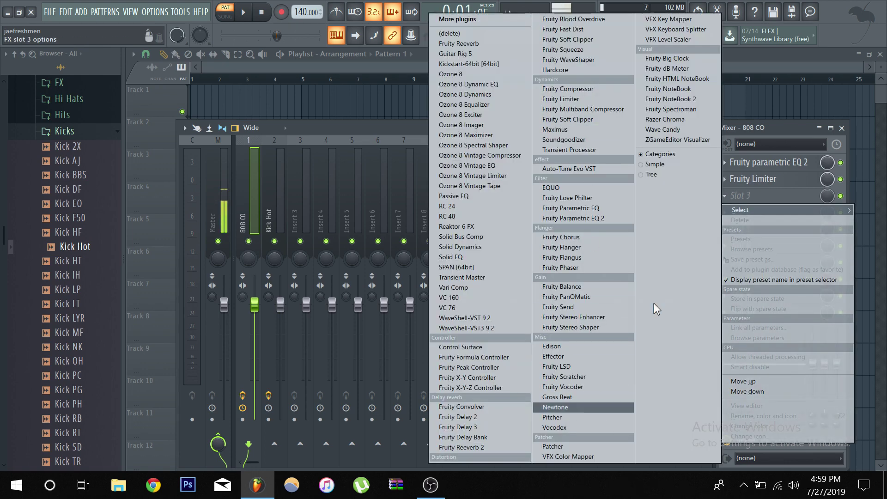
pyautogui.click(562, 398)
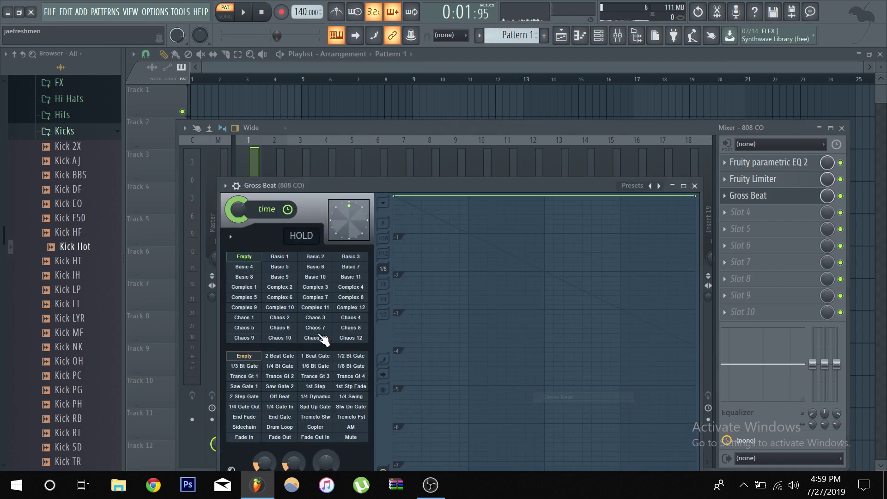
pyautogui.click(244, 427)
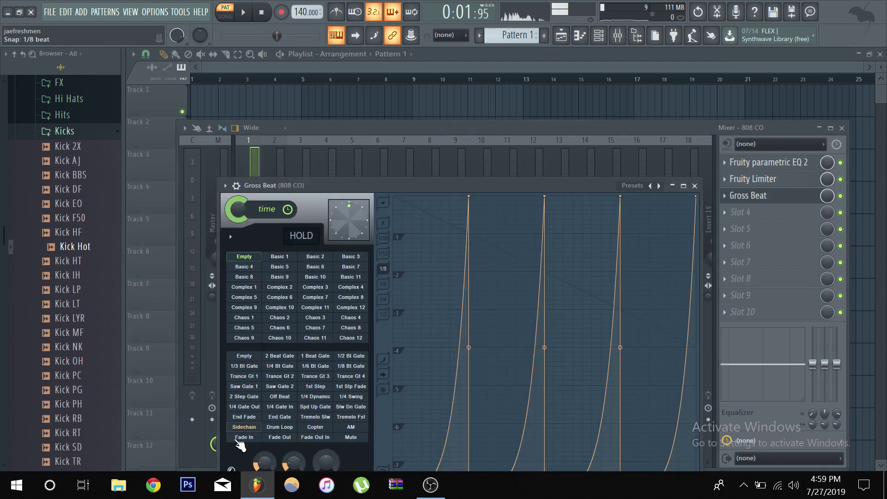
pyautogui.moveTo(431, 185); pyautogui.dragTo(419, 116)
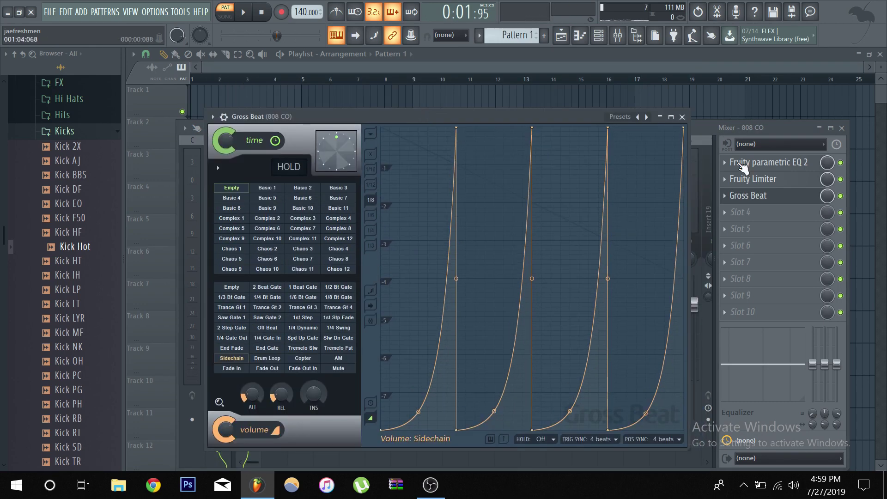
# Step: Bypass Fruity Limiter on the 808 CO track and play the pattern with Gross Beat open
pyautogui.click(840, 179)
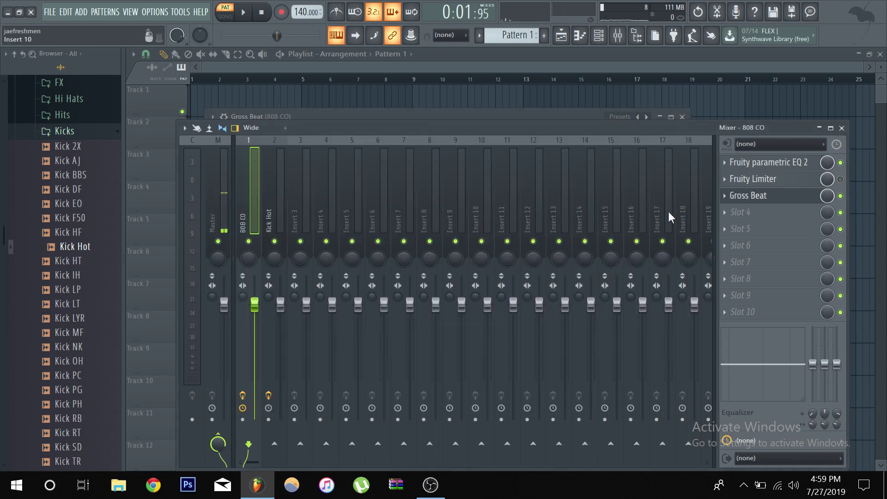
pyautogui.click(758, 199)
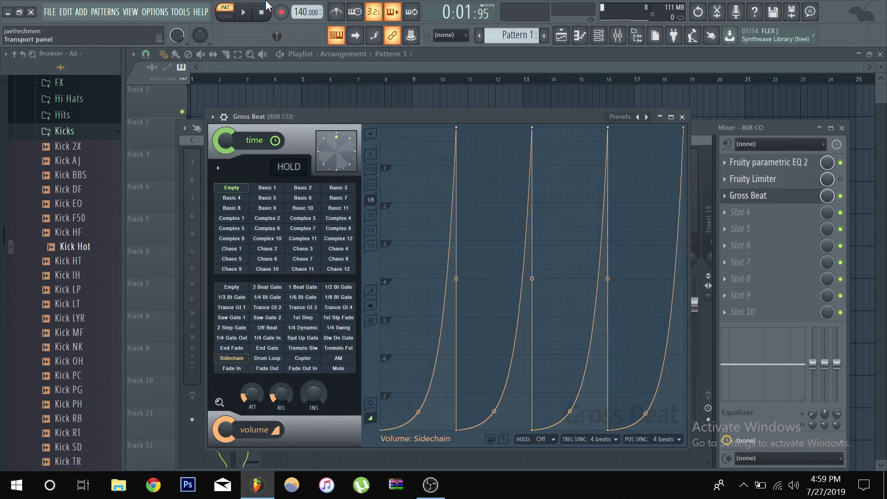
pyautogui.press('space')
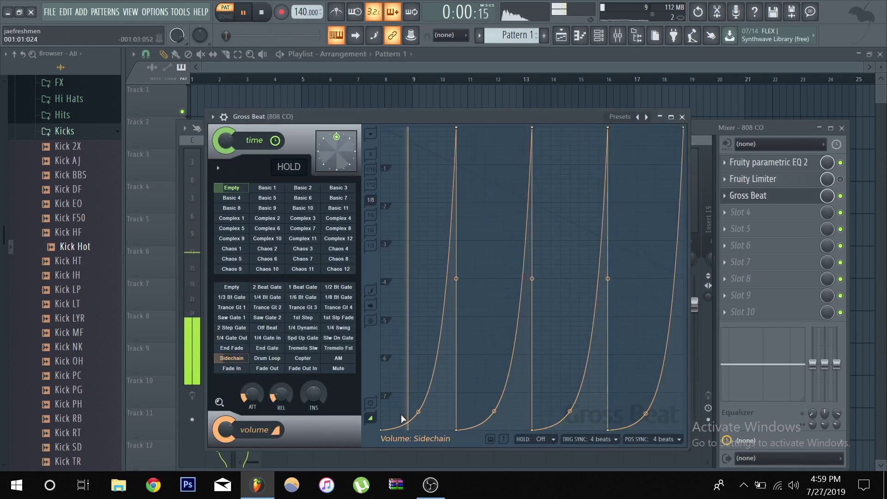
# Step: Straighten the four rising curves of Gross Beat's Sidechain volume envelope into nearly linear ramps during playback
pyautogui.moveTo(419, 413); pyautogui.dragTo(467, 373)
pyautogui.moveTo(491, 411); pyautogui.dragTo(494, 278)
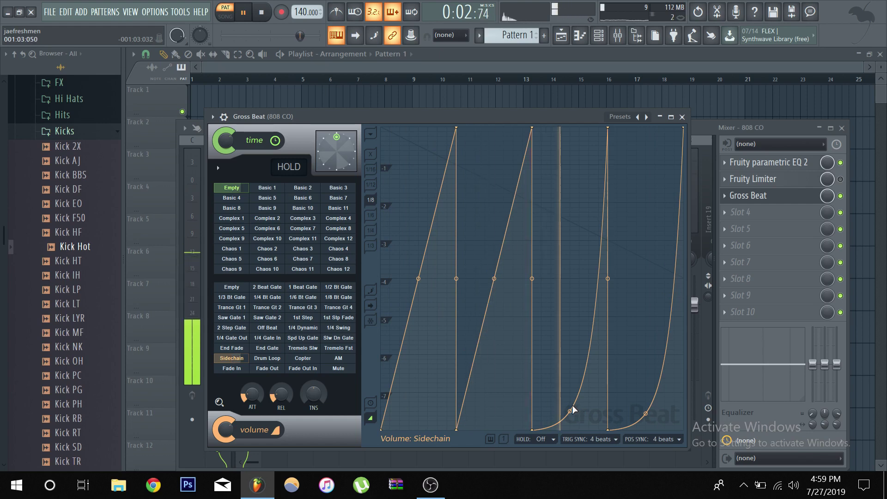
pyautogui.moveTo(570, 411); pyautogui.dragTo(570, 277)
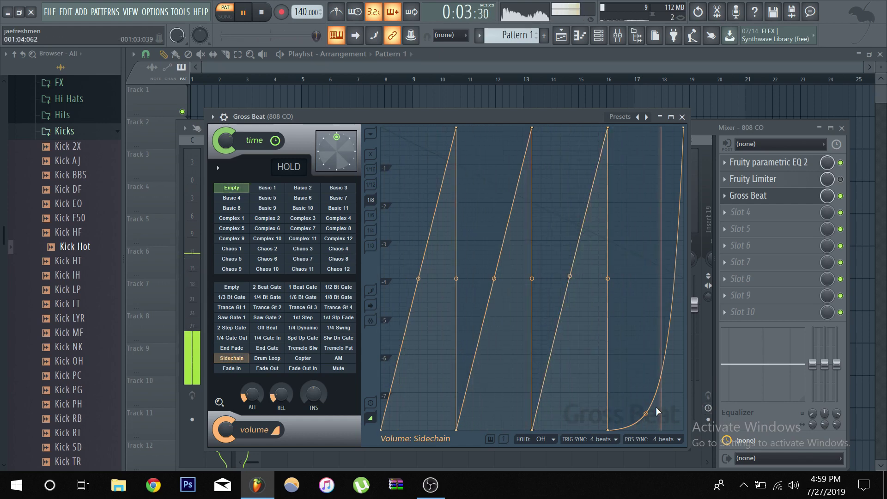
pyautogui.moveTo(646, 413); pyautogui.dragTo(646, 273)
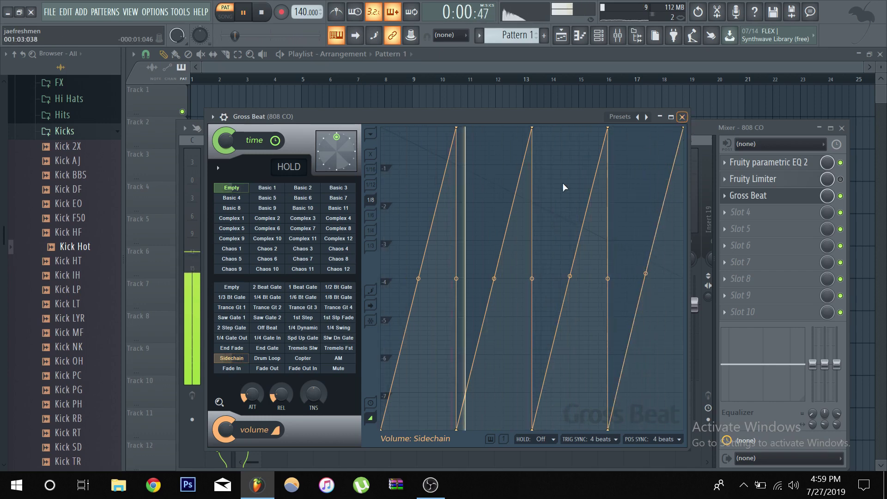
# Step: Bend the four rising ramps of Gross Beat's Sidechain volume envelope upward into similar convex curves during playback
pyautogui.moveTo(417, 279); pyautogui.dragTo(418, 215)
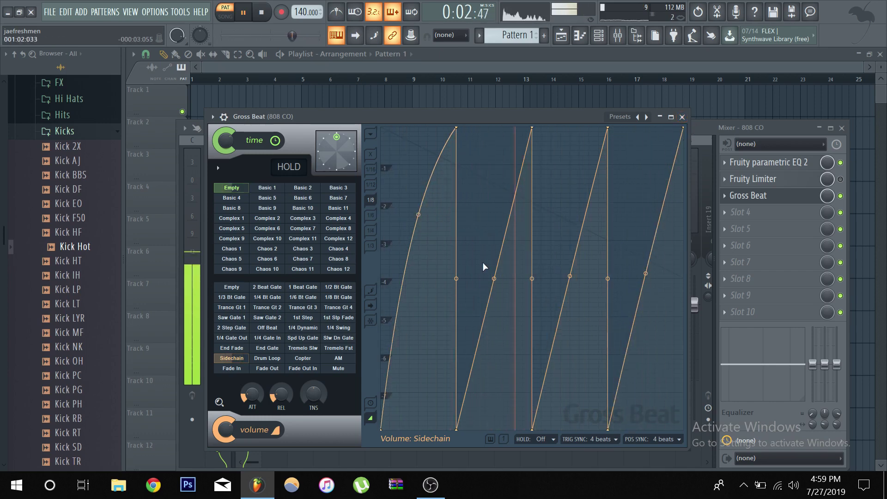
pyautogui.moveTo(494, 276); pyautogui.dragTo(494, 203)
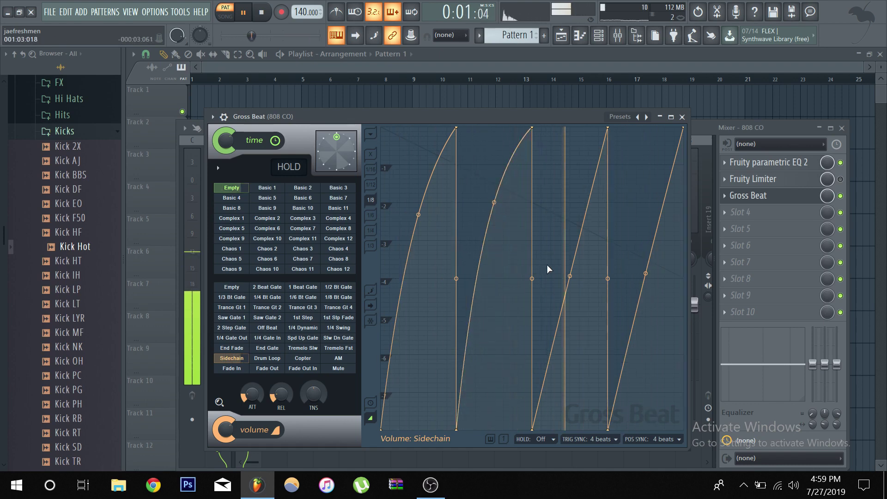
pyautogui.moveTo(569, 278); pyautogui.dragTo(570, 196)
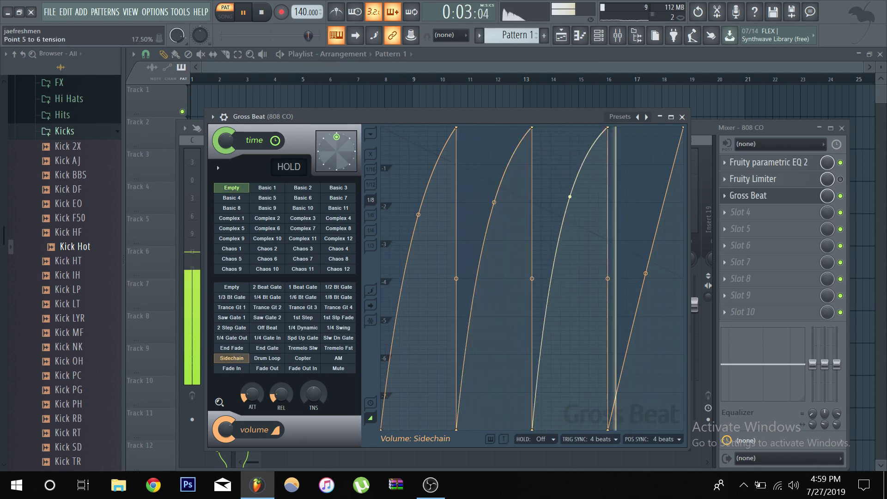
pyautogui.moveTo(646, 273); pyautogui.dragTo(646, 200)
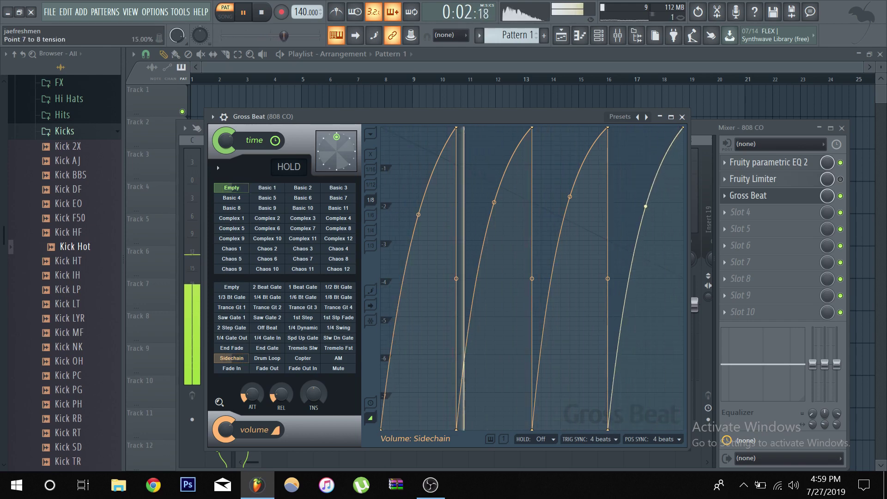
pyautogui.moveTo(571, 197); pyautogui.dragTo(570, 204)
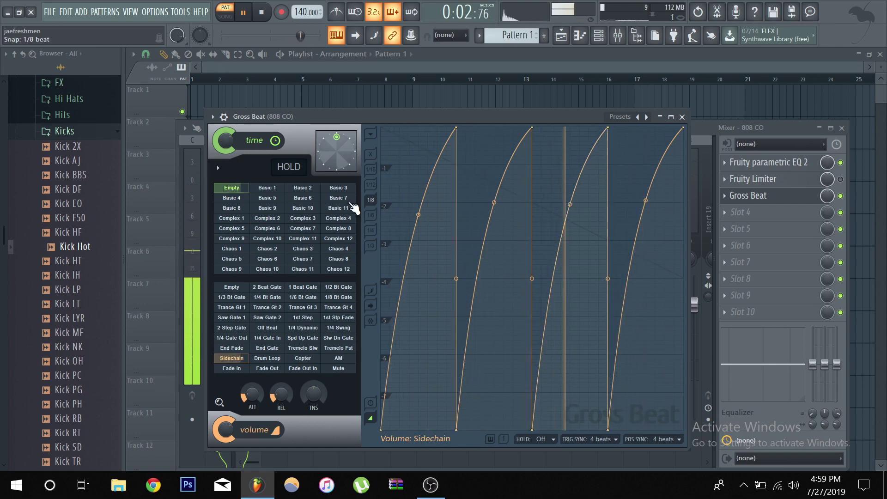
pyautogui.moveTo(419, 215); pyautogui.dragTo(418, 200)
# Step: Check the envelope in an enlarged Gross Beat window, close it, stop playback and bypass Gross Beat on the 808 CO track
pyautogui.click(671, 117)
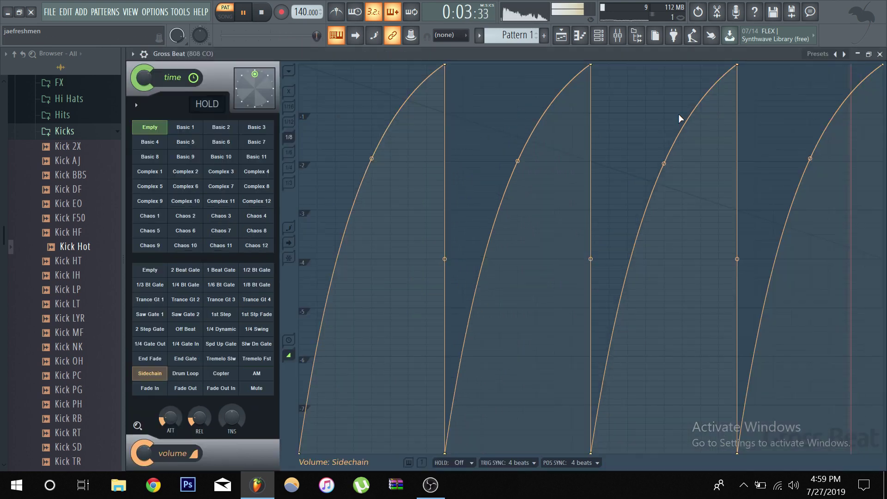
pyautogui.click(881, 55)
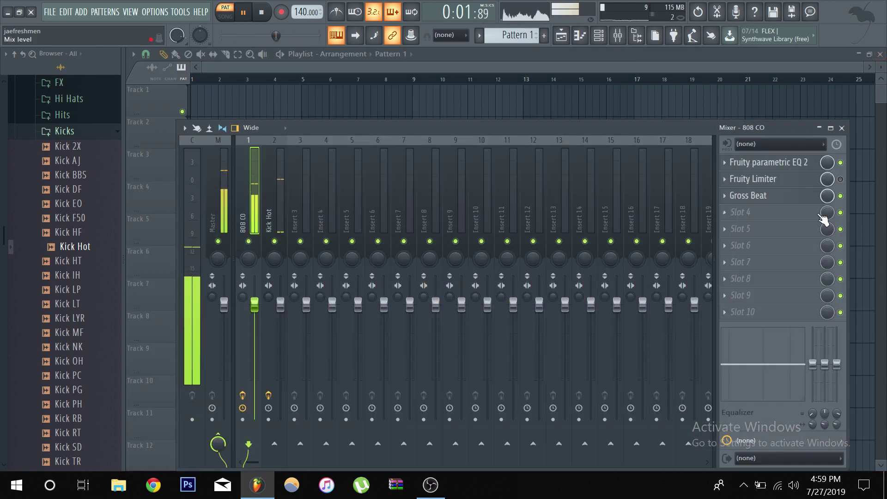
pyautogui.click(262, 13)
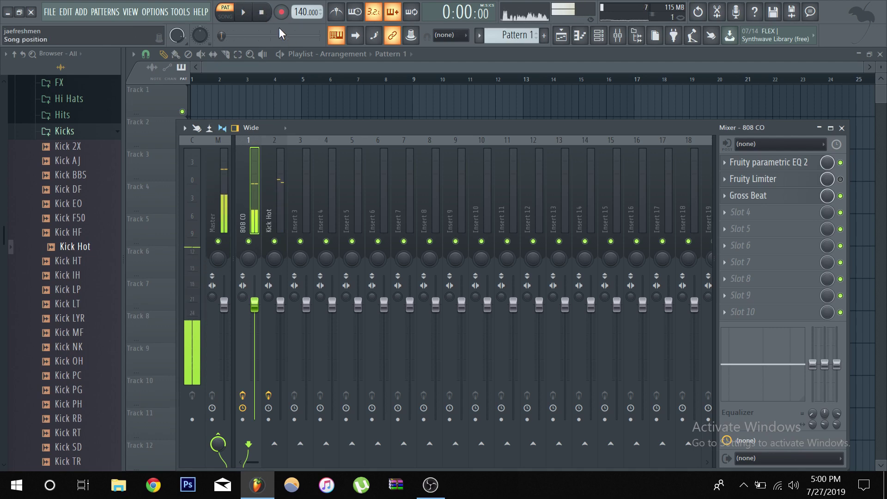
pyautogui.click(841, 196)
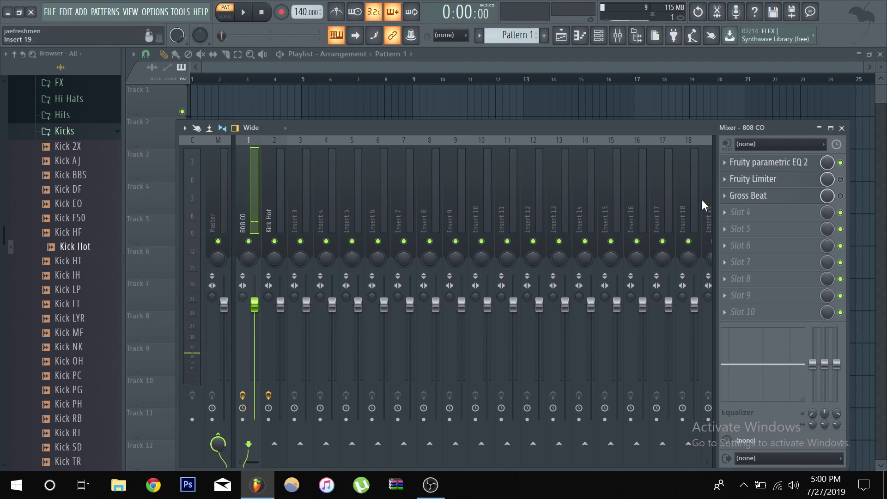
# Step: Inspect the Fruity Parametric EQ 2 on the Kick Hot mixer track and compare the Kick Hot and 808 CO tracks
pyautogui.click(273, 213)
pyautogui.click(257, 184)
pyautogui.click(260, 186)
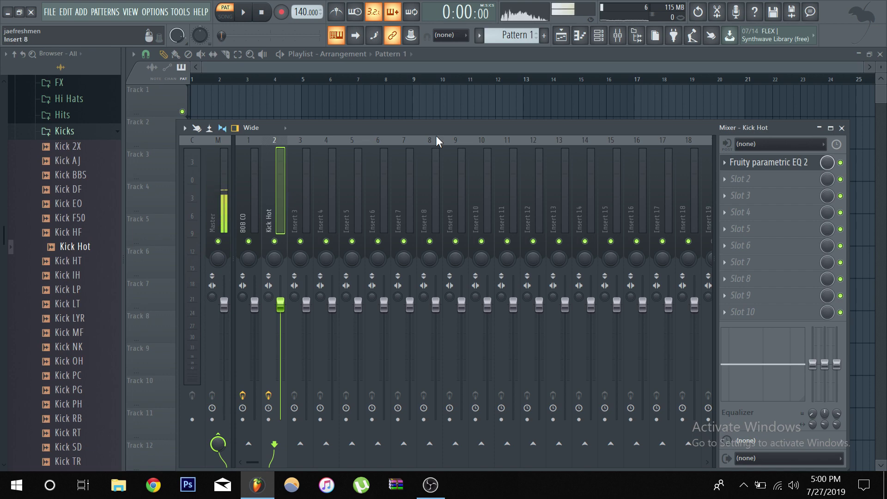
pyautogui.click(777, 163)
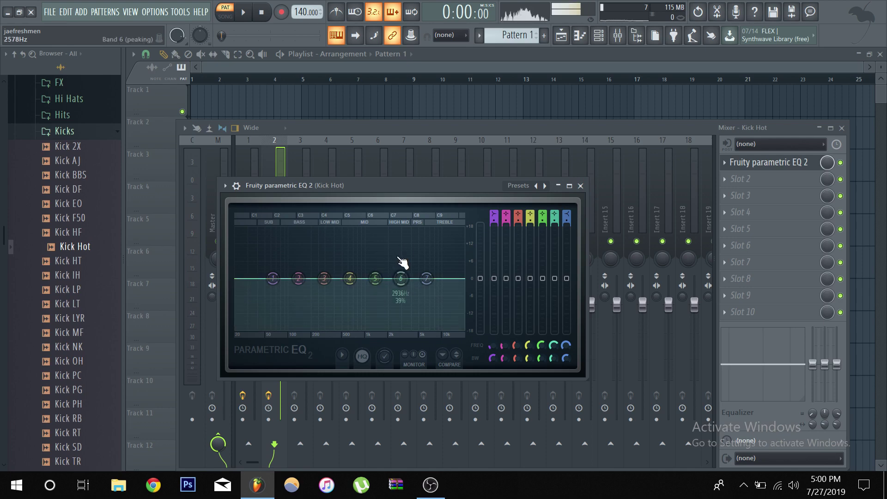
pyautogui.moveTo(406, 275); pyautogui.dragTo(417, 264)
pyautogui.click(580, 185)
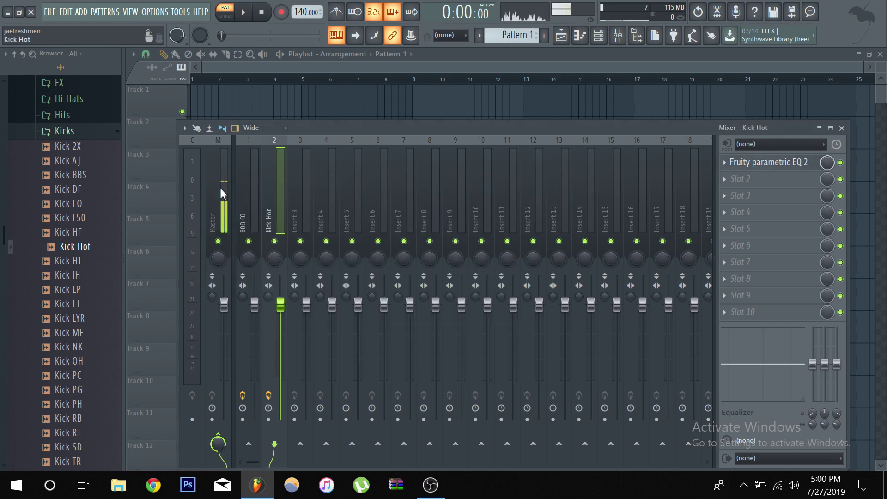
pyautogui.click(254, 214)
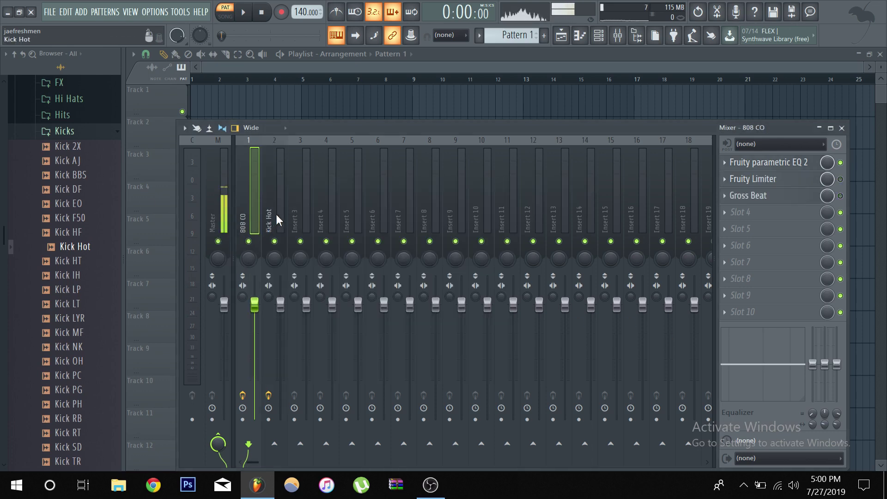
pyautogui.click(276, 214)
pyautogui.click(251, 204)
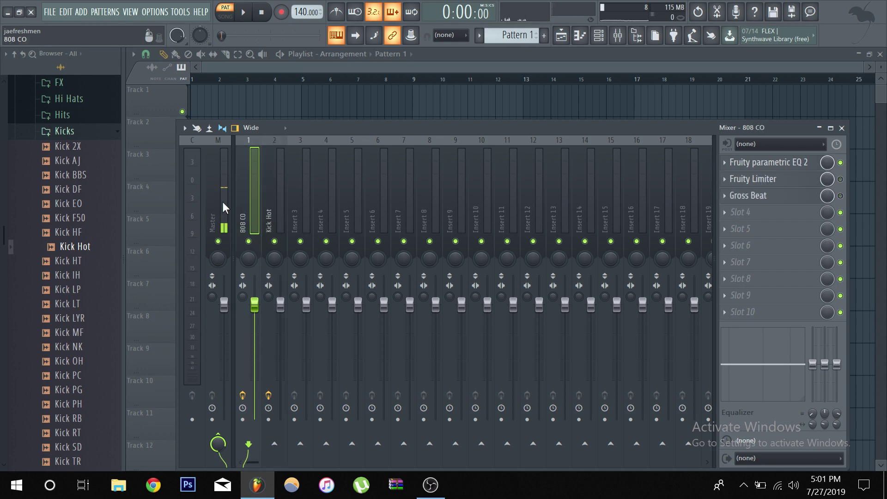
# Step: Add the Closed Hi Hat 3 sample from the Hi Hats folder to the channel rack as a new channel
pyautogui.click(77, 100)
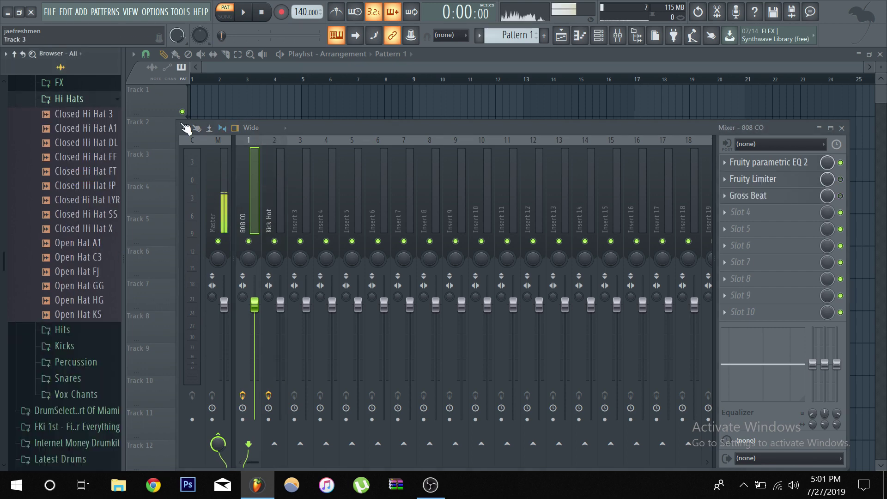
pyautogui.click(600, 37)
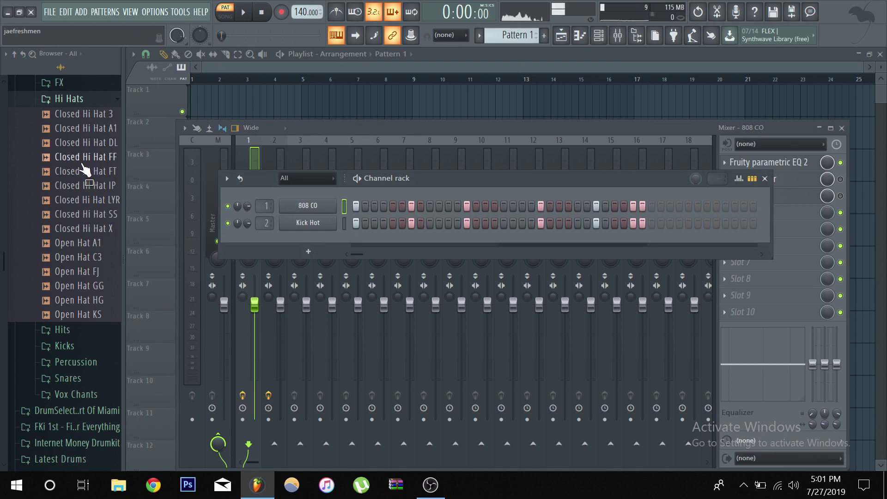
pyautogui.moveTo(69, 115); pyautogui.dragTo(336, 248)
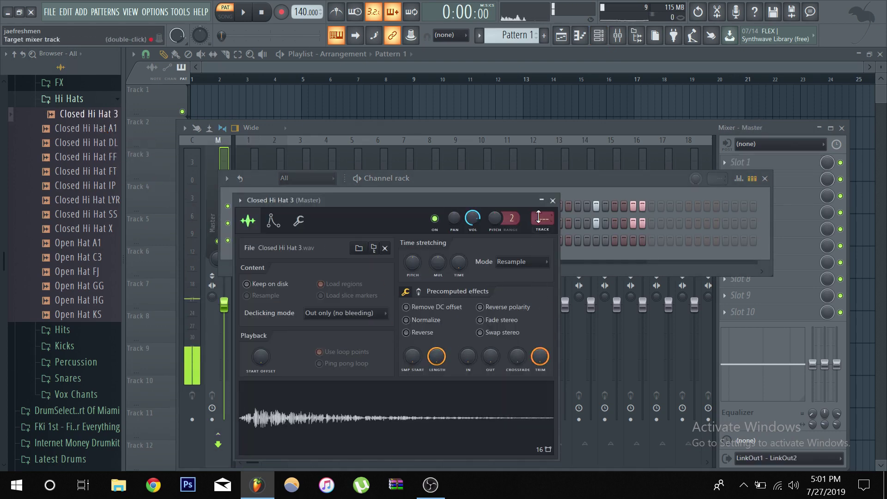
pyautogui.click(553, 200)
# Step: Add the Open Hat C3 sample as a new channel and fill Closed Hi Hat 3 on every second step
pyautogui.moveTo(62, 261); pyautogui.dragTo(319, 240)
pyautogui.rightClick(319, 241)
pyautogui.click(503, 275)
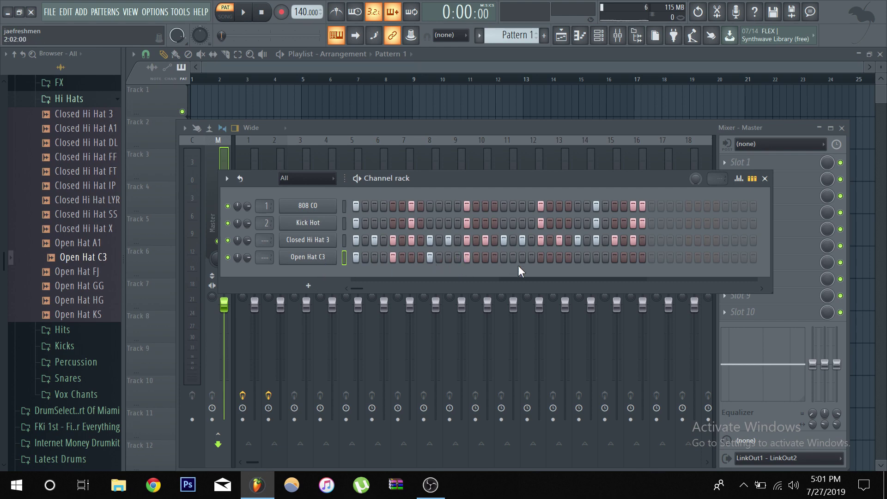
# Step: Place Open Hat C3 hits on steps 17, 21, 25 and 29
pyautogui.click(504, 257)
pyautogui.click(541, 257)
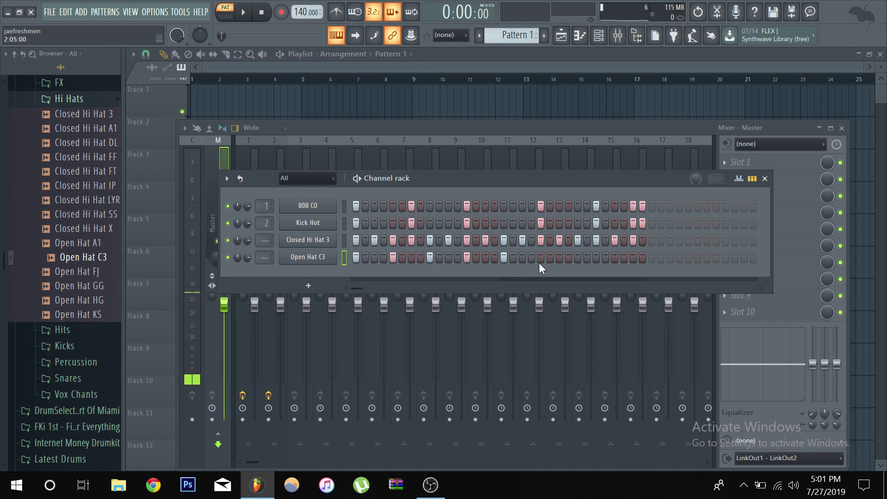
pyautogui.click(579, 257)
pyautogui.click(615, 258)
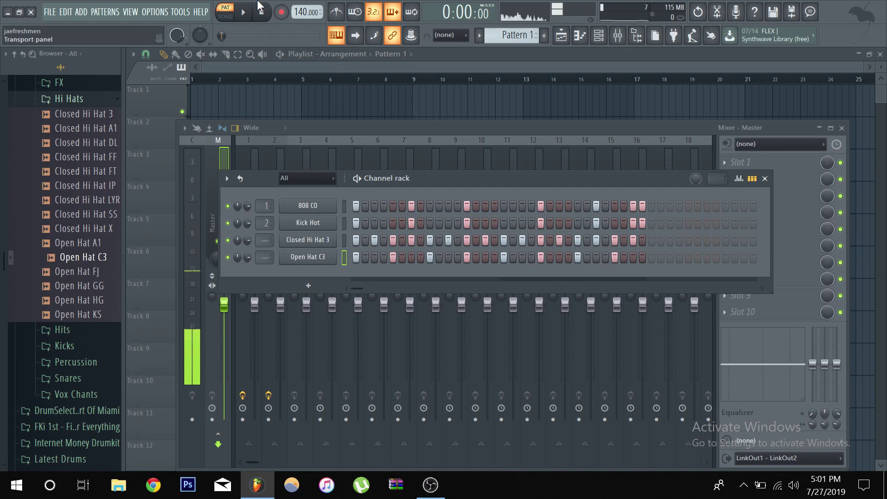
# Step: Play the pattern and mute the Kick Hot and 808 CO channels
pyautogui.click(243, 12)
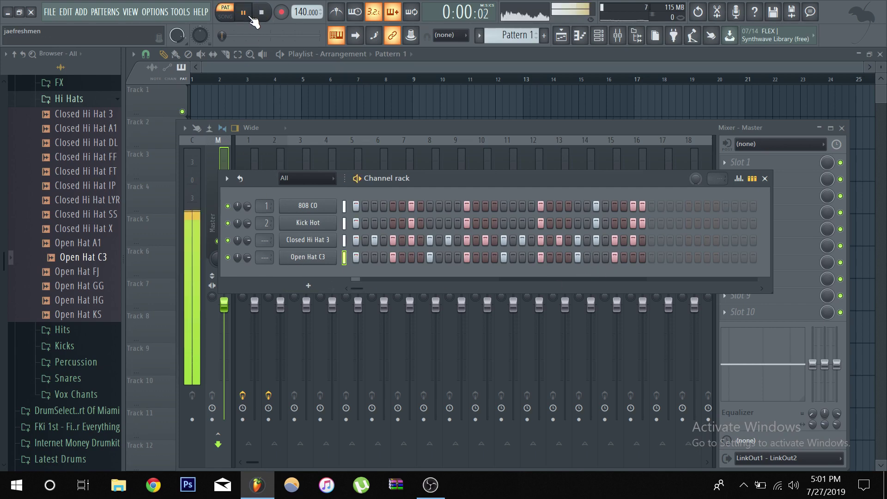
pyautogui.click(227, 223)
pyautogui.click(228, 206)
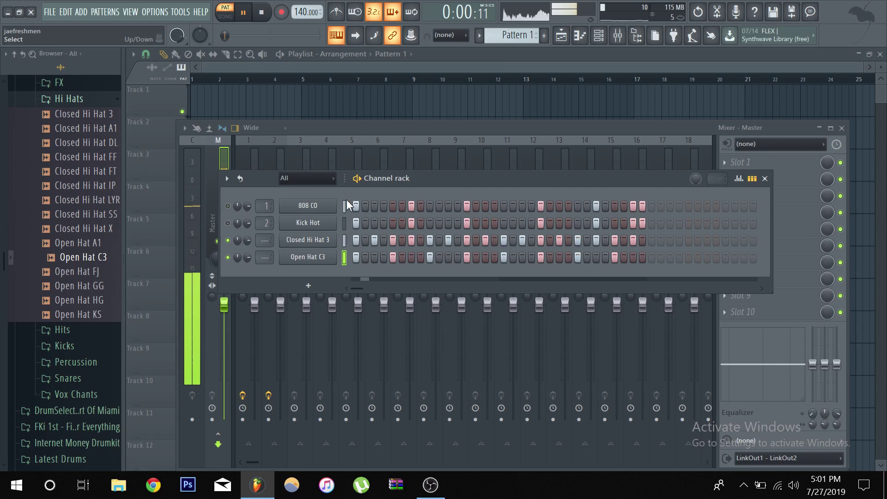
# Step: Route the Closed Hi Hat 3 and Open Hat C3 channels to separate mixer tracks starting from Insert 4
pyautogui.click(408, 133)
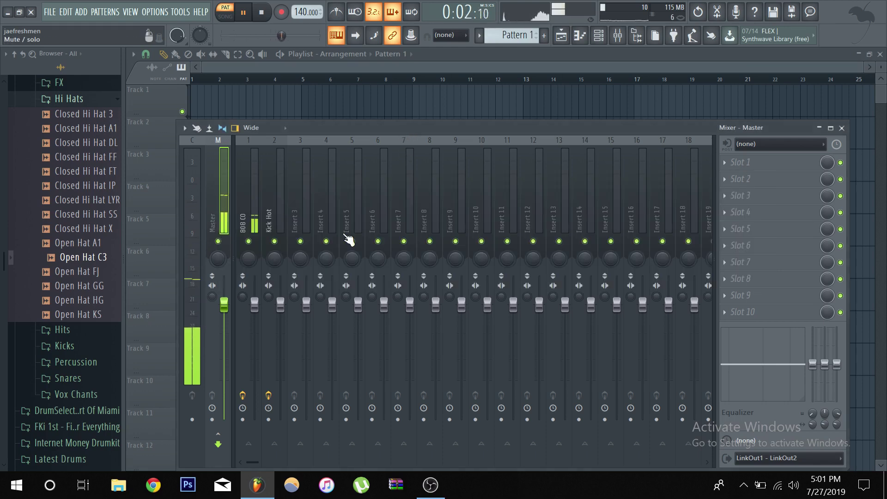
pyautogui.rightClick(334, 209)
pyautogui.moveTo(397, 224)
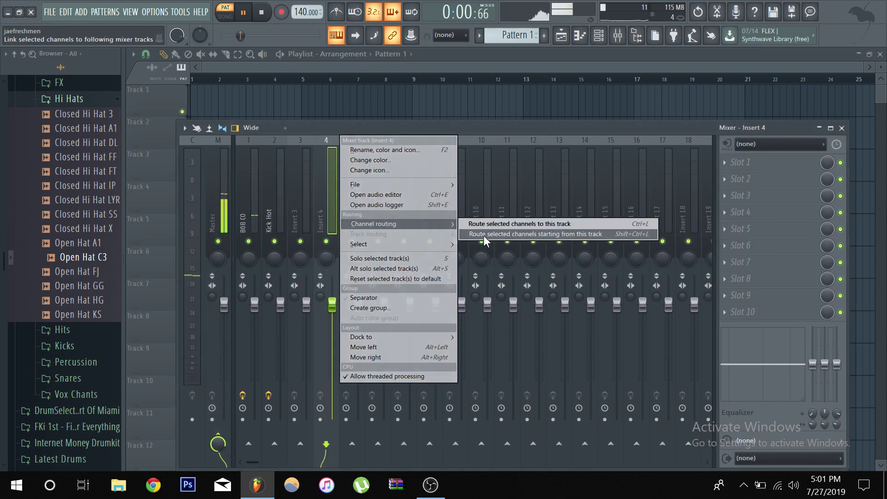
pyautogui.click(484, 235)
# Step: Load Fruity Parametric EQ 2 into slot 1 of the Closed Hi Hat 3 mixer track
pyautogui.click(783, 165)
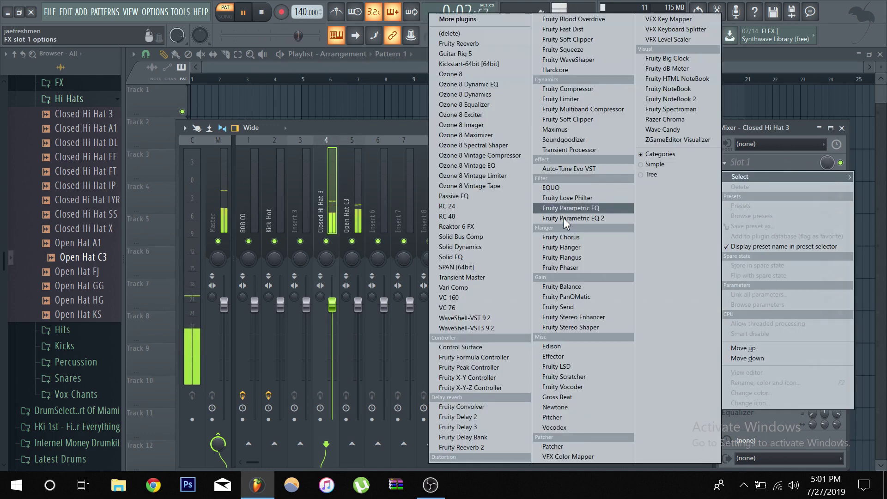
pyautogui.click(568, 219)
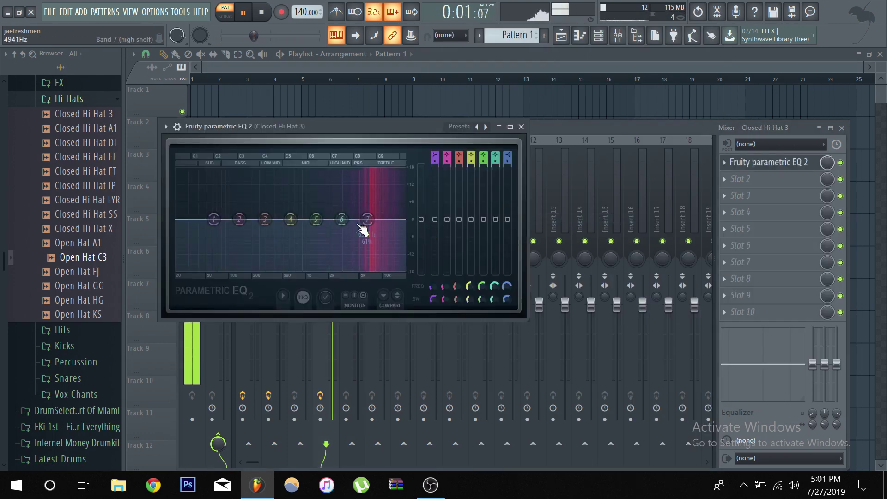
pyautogui.moveTo(342, 219)
pyautogui.mouseDown()
pyautogui.moveTo(361, 199)
pyautogui.moveTo(351, 224)
pyautogui.mouseUp()
pyautogui.rightClick(351, 223)
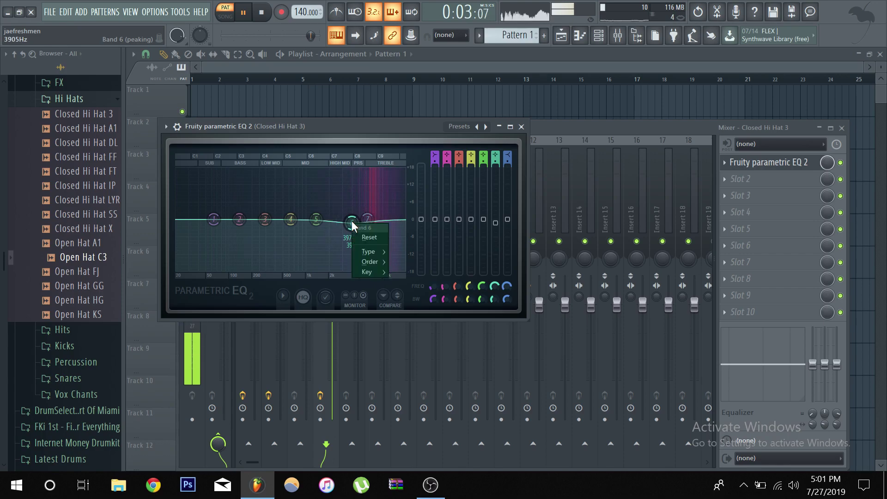
pyautogui.click(370, 237)
# Step: Load Fruity Parametric EQ 2 into slot 1 of the Open Hat C3 mixer track and stop playback
pyautogui.click(614, 140)
pyautogui.click(356, 213)
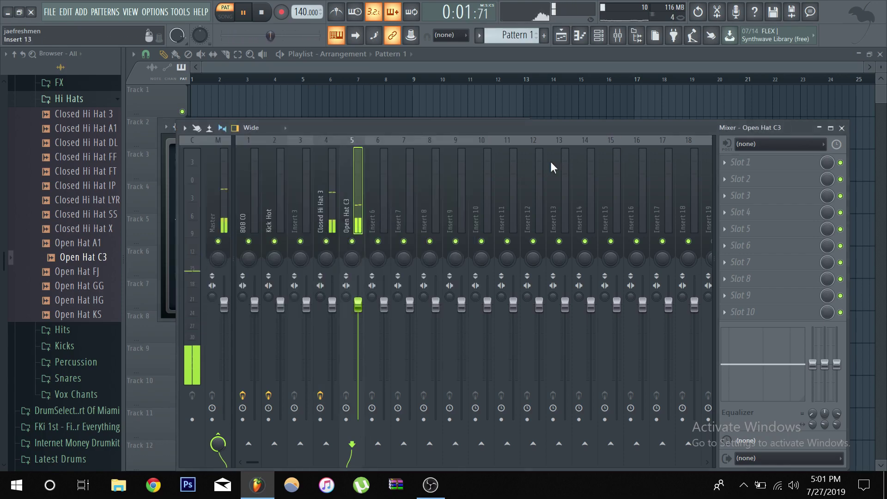
pyautogui.click(742, 163)
pyautogui.click(578, 217)
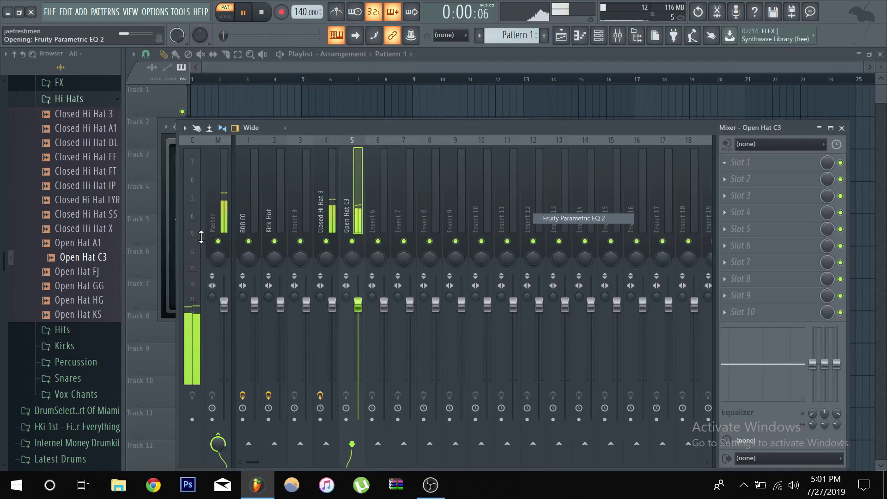
pyautogui.press('space')
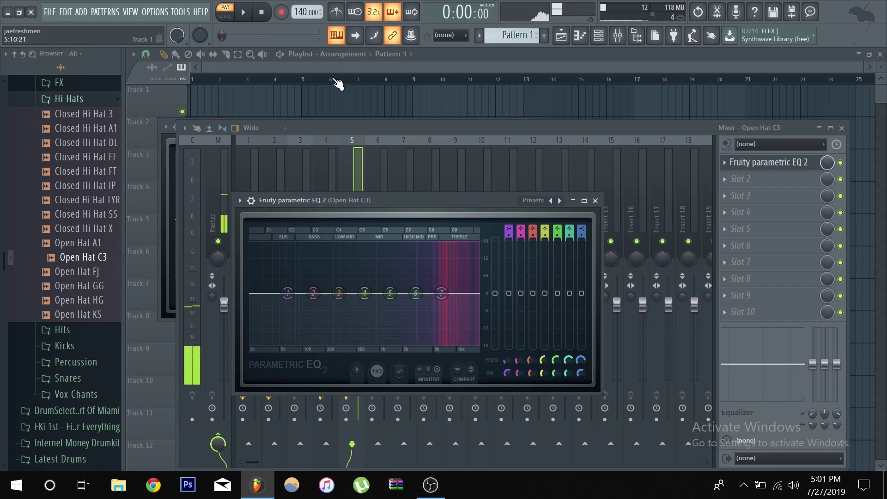
# Step: Sidechain the Closed Hi Hat 3 mixer track to the Open Hat C3 track
pyautogui.click(331, 171)
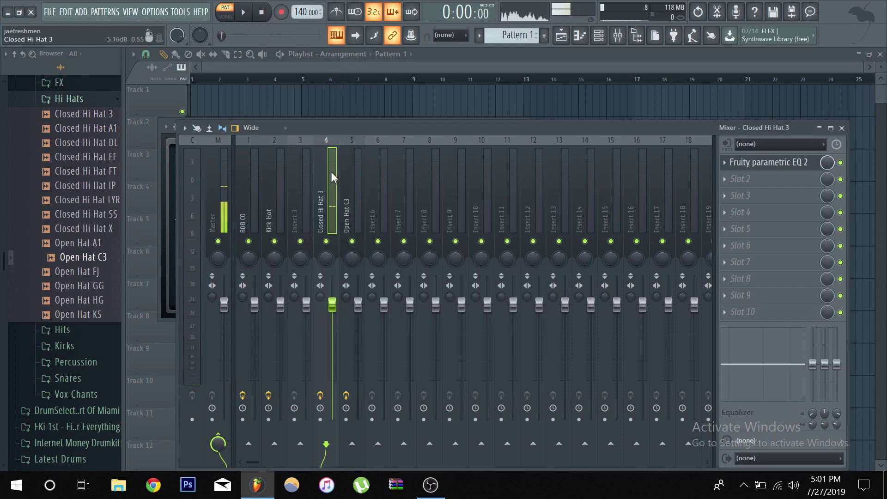
pyautogui.click(356, 187)
pyautogui.click(331, 210)
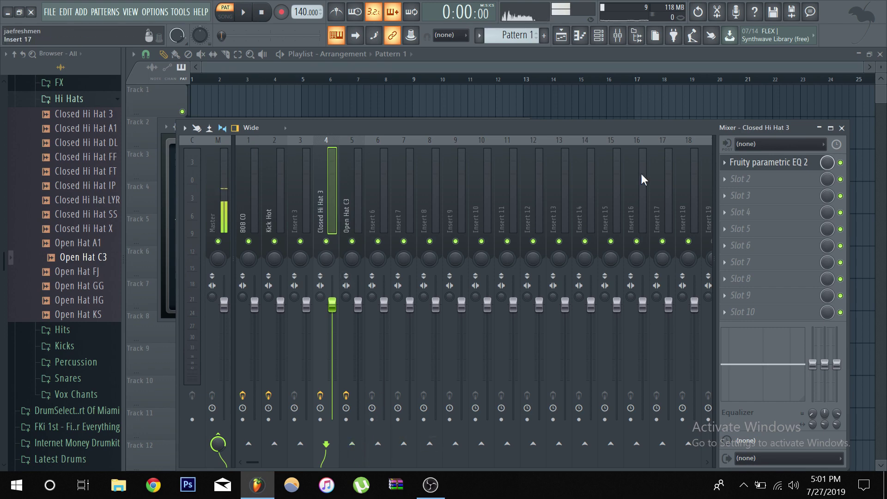
pyautogui.rightClick(352, 443)
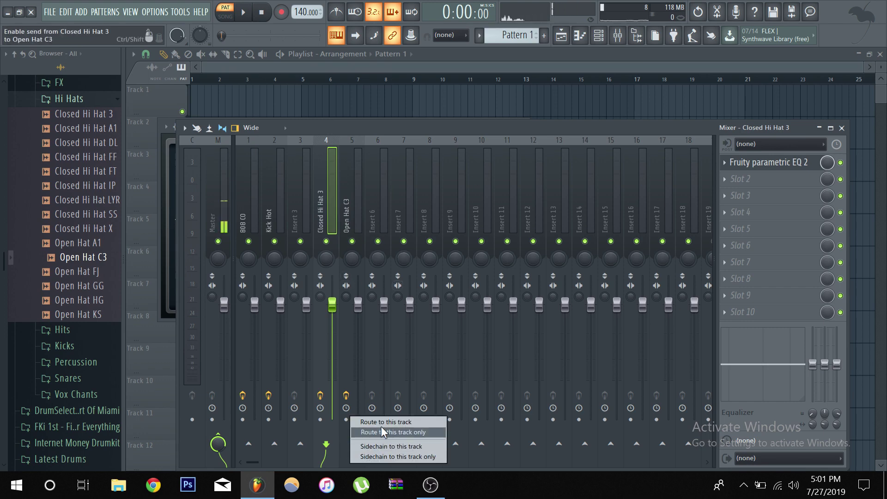
pyautogui.click(379, 443)
# Step: Load Fruity Limiter into slot 2 of the Open Hat C3 mixer track and move its window up over the mixer
pyautogui.click(351, 219)
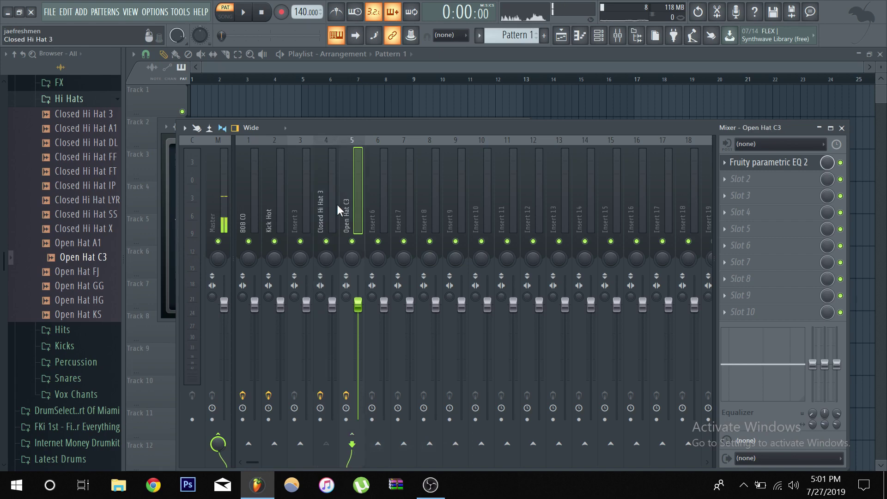
pyautogui.click(739, 181)
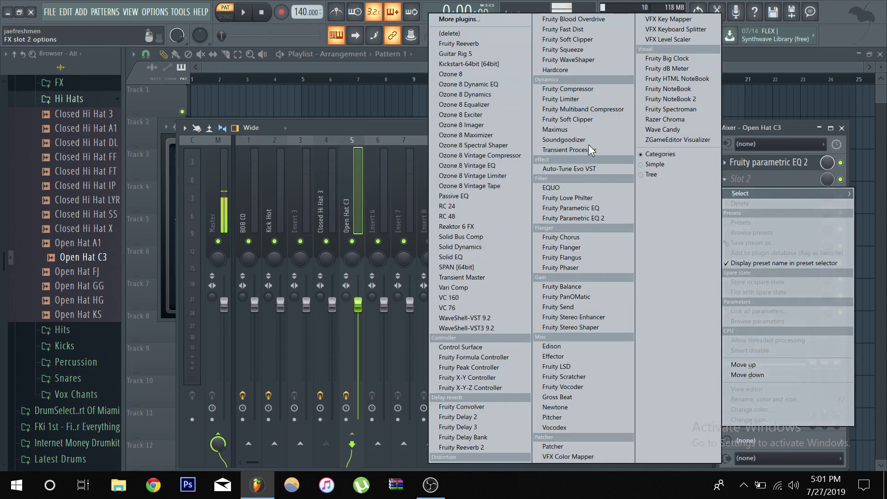
pyautogui.click(575, 100)
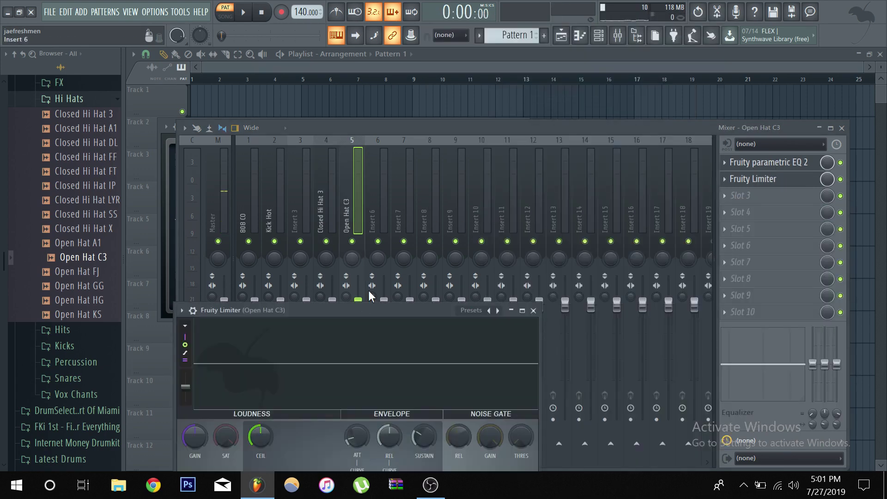
pyautogui.moveTo(370, 306); pyautogui.dragTo(520, 134)
# Step: Switch the limiter to compressor mode and choose Closed Hi Hat 3 as its sidechain input
pyautogui.click(426, 304)
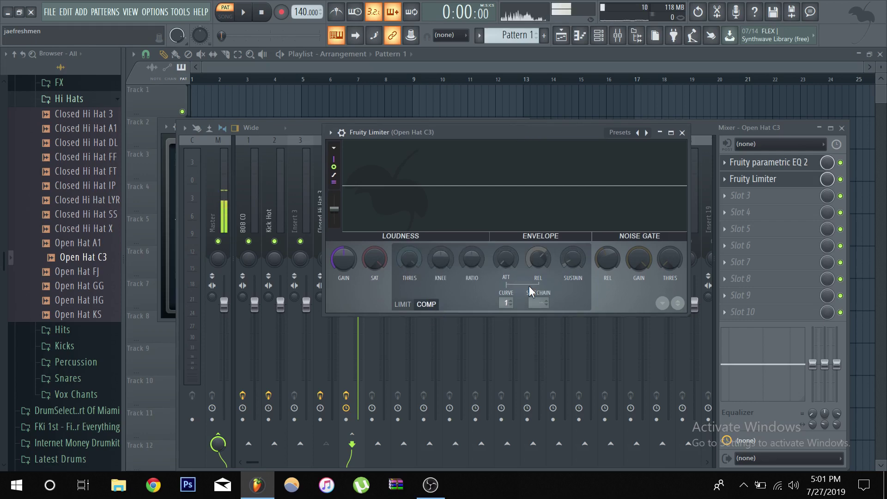
pyautogui.click(531, 302)
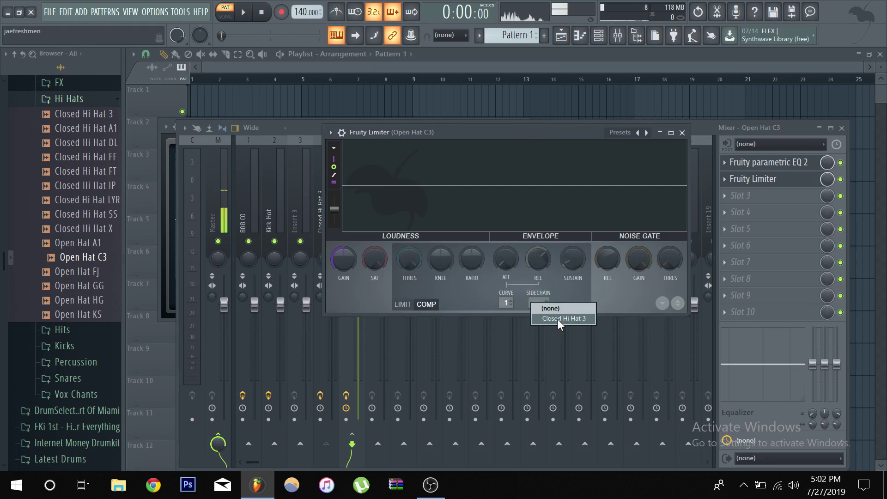
pyautogui.click(558, 320)
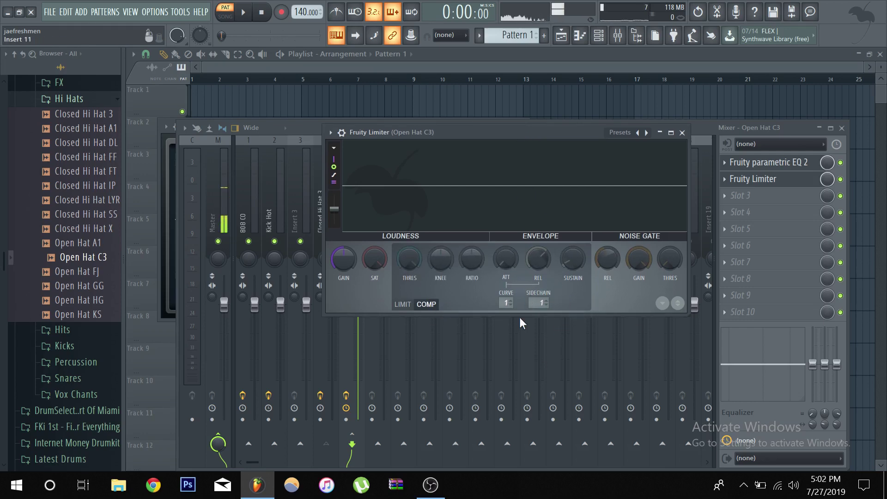
# Step: Raise the compressor ratio, adjust the release during playback, set the threshold to about -29.7 dB, and close Fruity Limiter
pyautogui.moveTo(409, 259); pyautogui.dragTo(409, 298)
pyautogui.moveTo(472, 259); pyautogui.dragTo(471, 240)
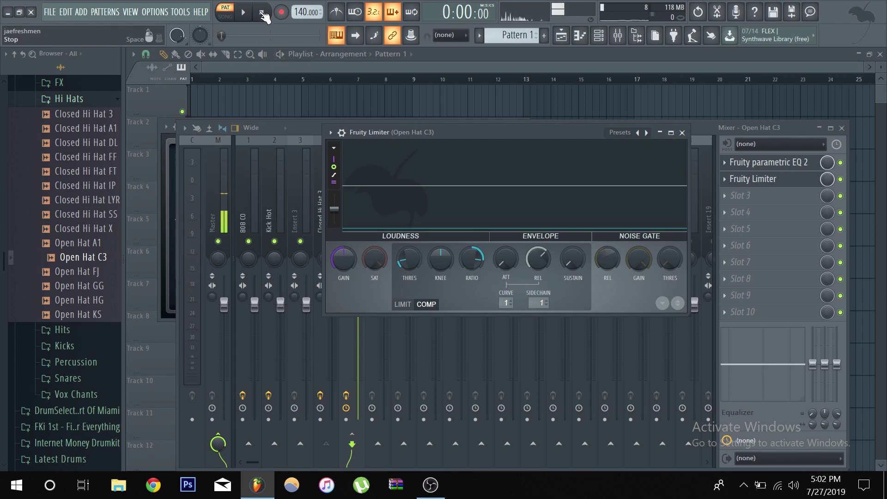
pyautogui.click(243, 12)
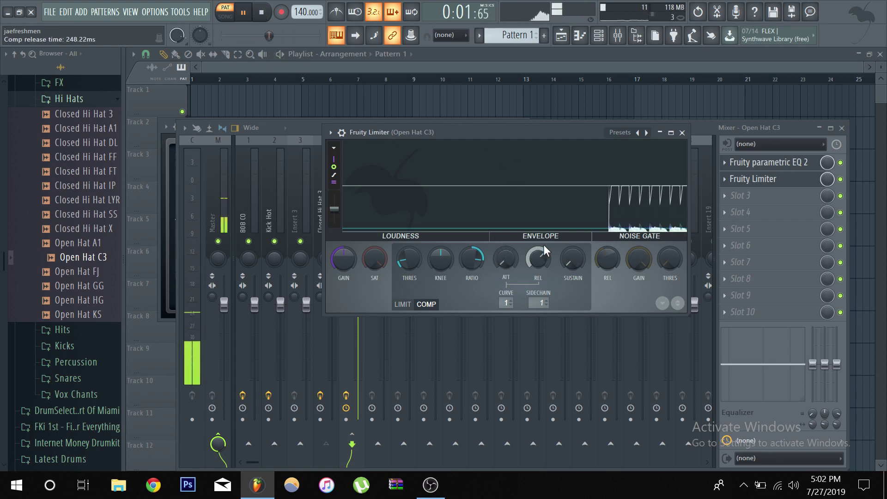
pyautogui.moveTo(538, 259); pyautogui.dragTo(538, 258)
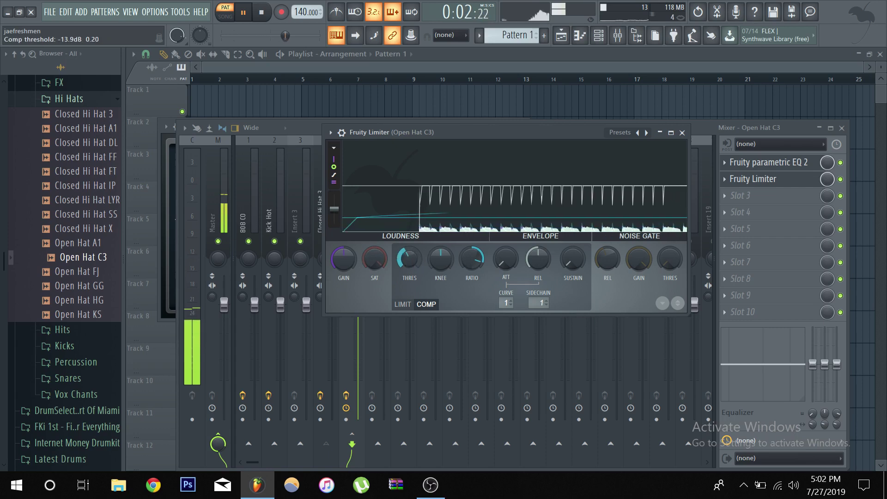
pyautogui.moveTo(413, 264); pyautogui.dragTo(413, 265)
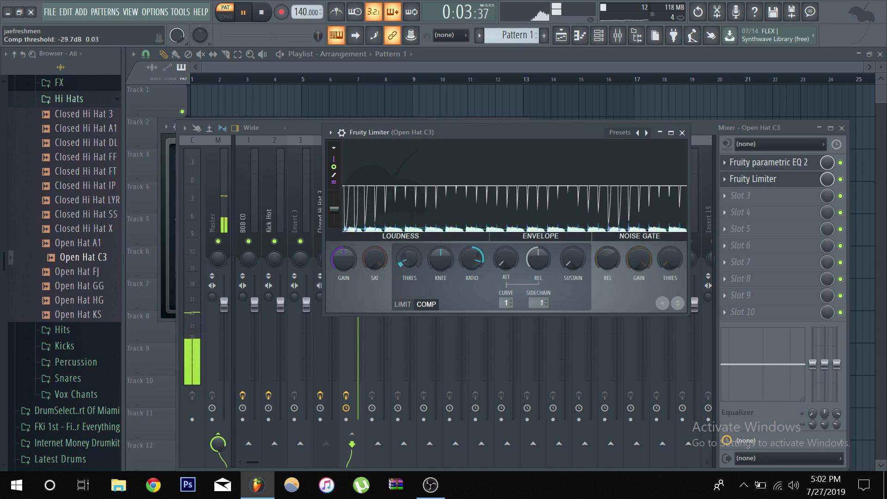
pyautogui.click(688, 133)
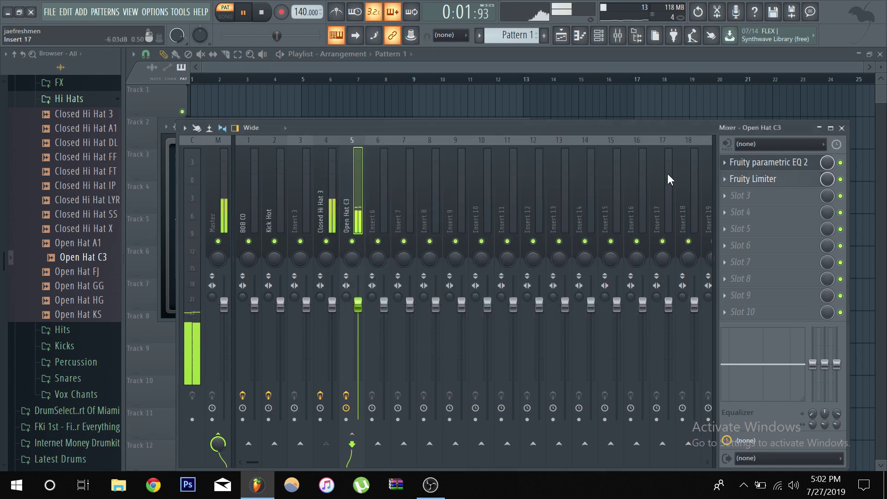
# Step: Compare the playing hi-hats with Fruity Limiter bypassed and enabled on the Open Hat C3 track, and stop playback
pyautogui.click(841, 180)
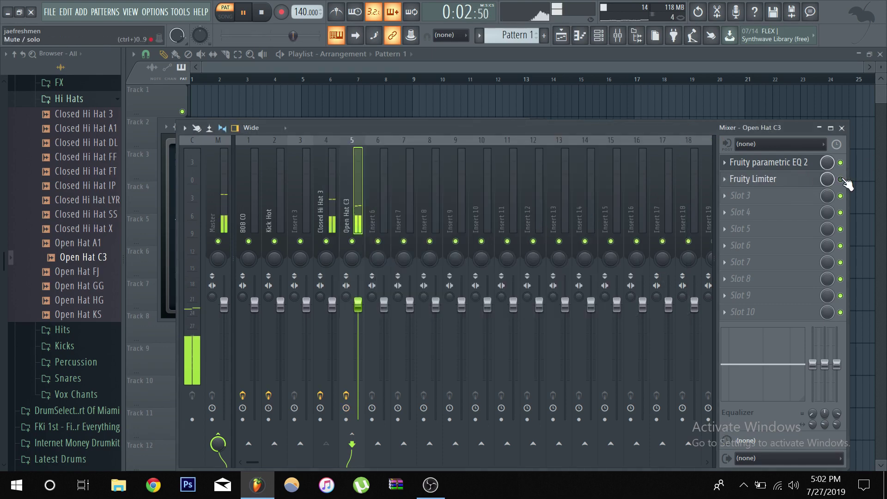
pyautogui.click(841, 179)
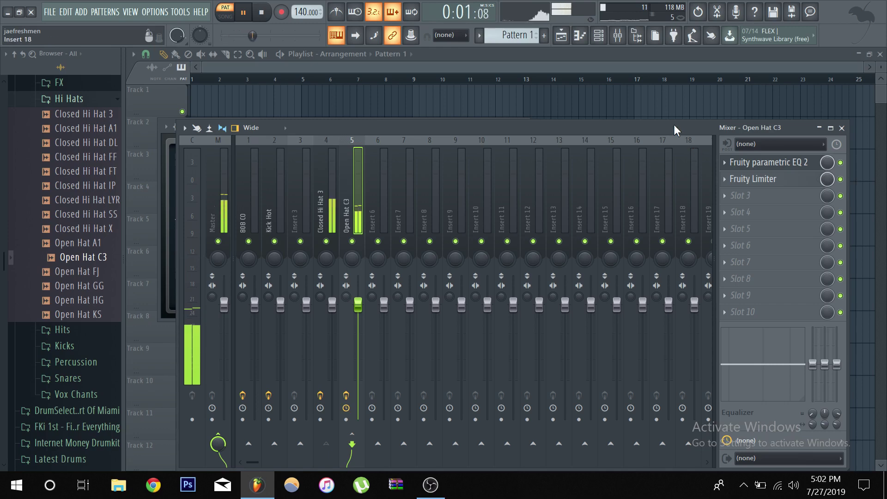
pyautogui.moveTo(753, 127); pyautogui.dragTo(645, 127)
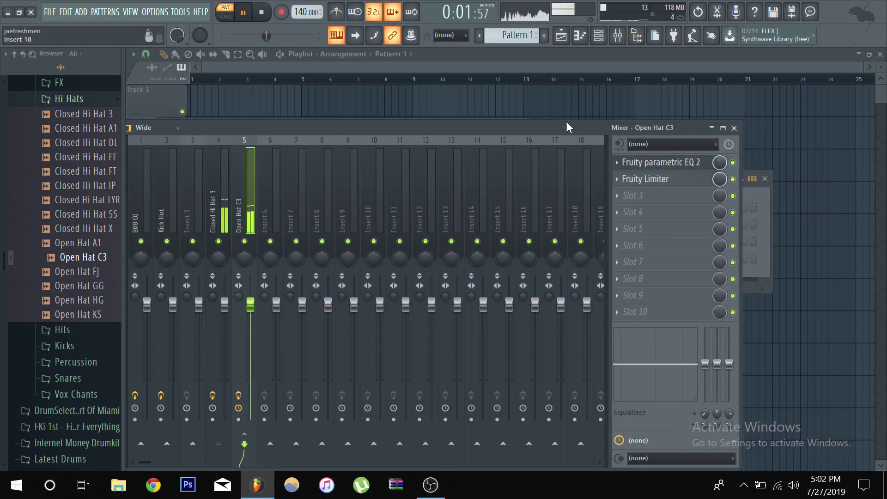
pyautogui.click(733, 180)
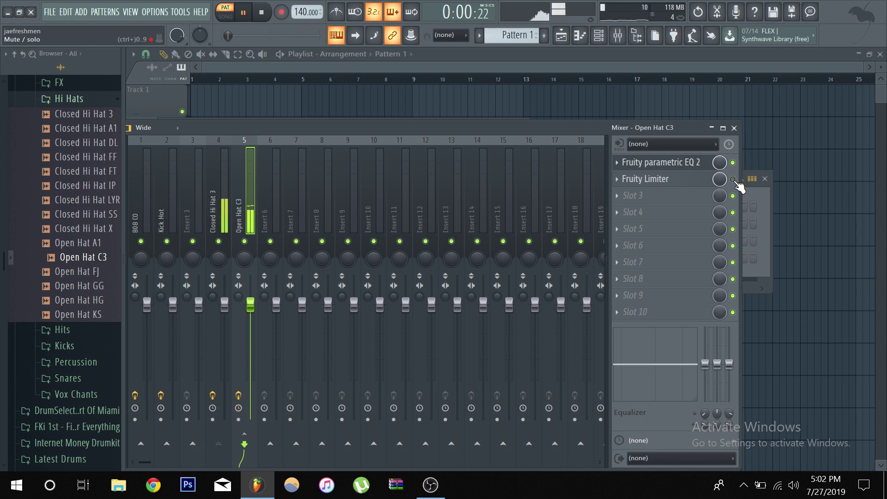
pyautogui.press('space')
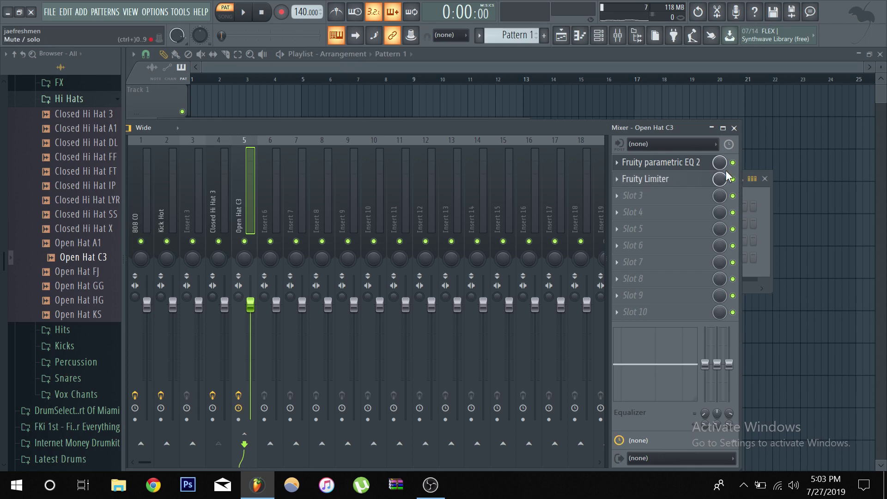
# Step: Bypass Fruity Limiter, mute the Open Hat C3 track, and play the pattern to hear the closed hi-hat alone
pyautogui.click(692, 183)
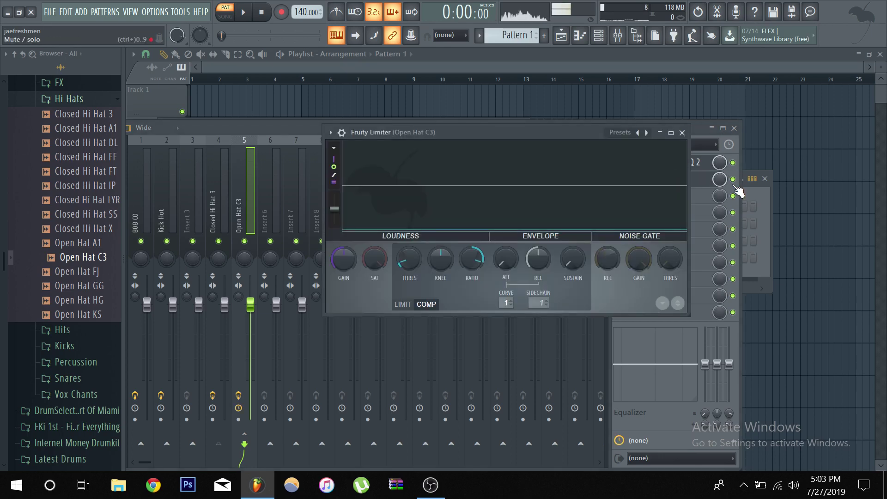
pyautogui.click(733, 180)
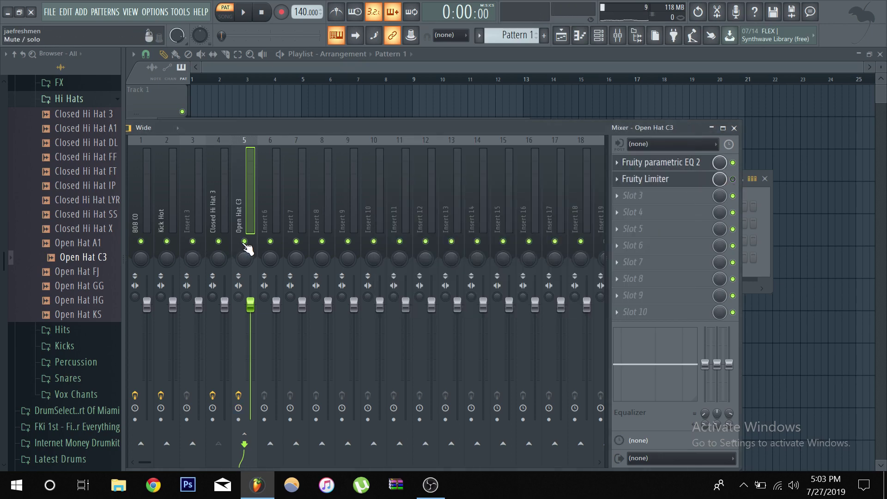
pyautogui.click(244, 241)
pyautogui.click(243, 12)
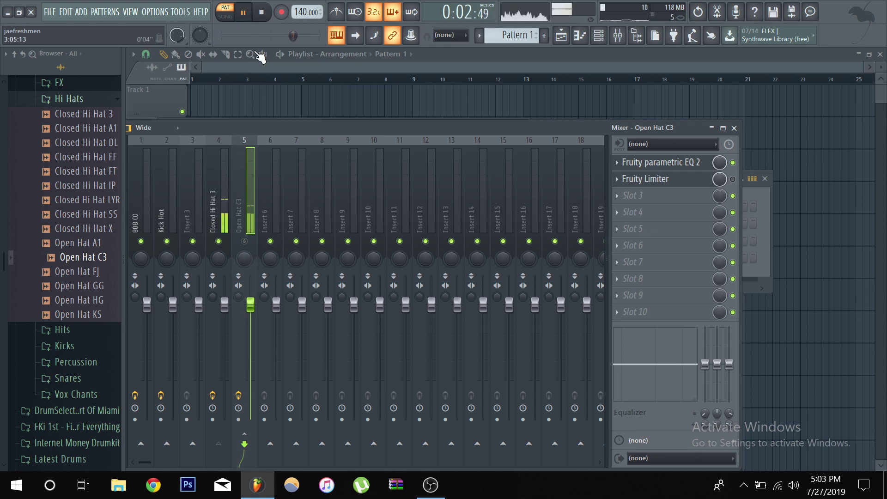
pyautogui.click(243, 19)
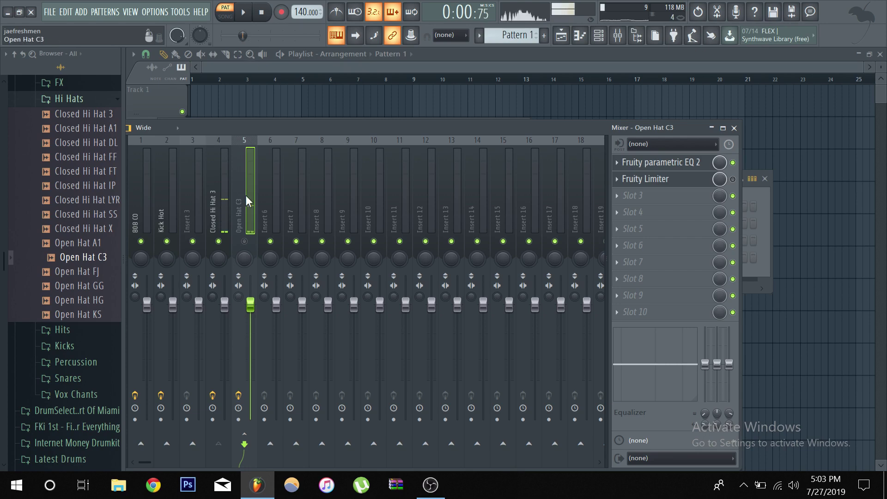
# Step: Unmute the Open Hat C3 track and play both hats, re-enabling Fruity Limiter partway to compare the sound
pyautogui.click(245, 241)
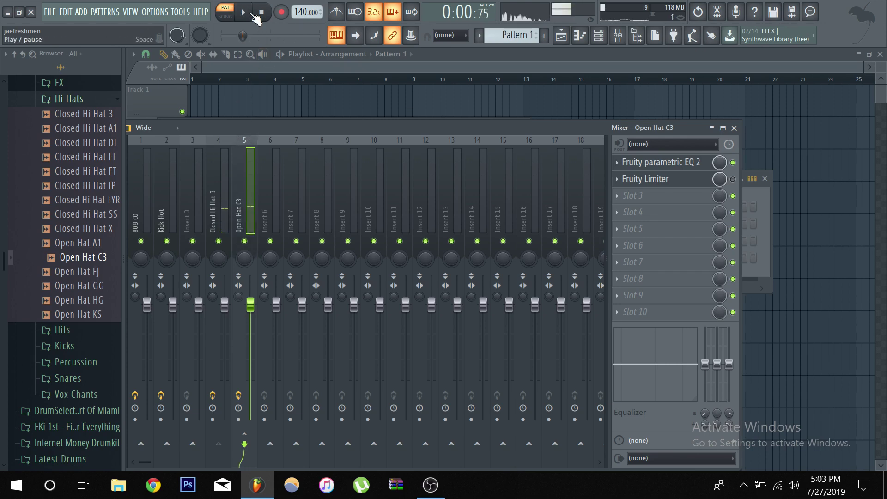
pyautogui.click(252, 15)
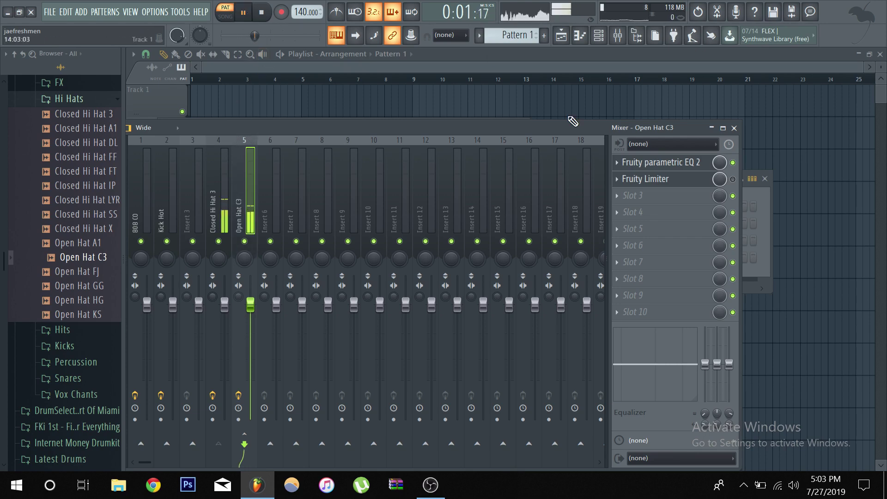
pyautogui.click(733, 179)
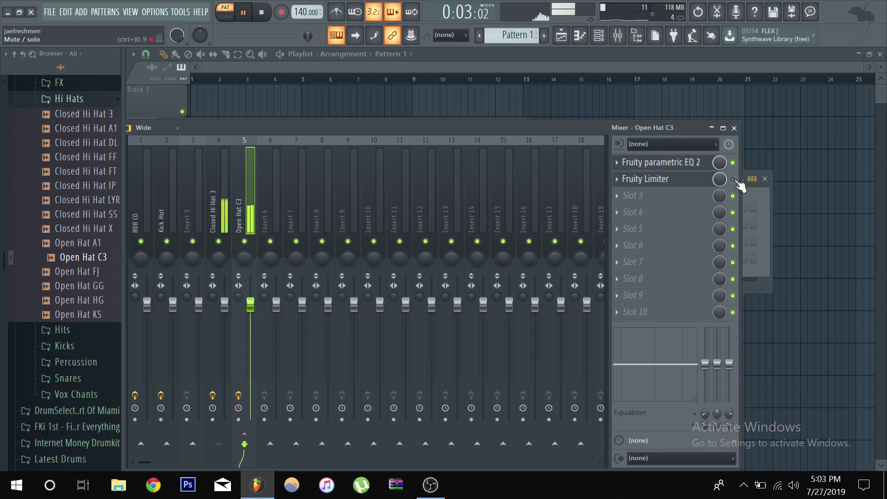
pyautogui.click(244, 13)
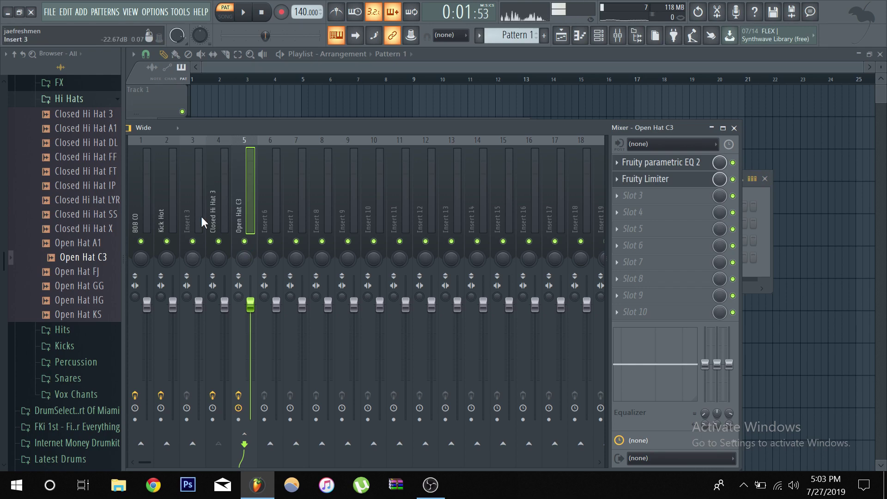
# Step: In the Open Hat C3 track's Fruity Parametric EQ 2, cut the highs with band 7 and shift band 6 higher in frequency
pyautogui.click(218, 203)
pyautogui.click(228, 198)
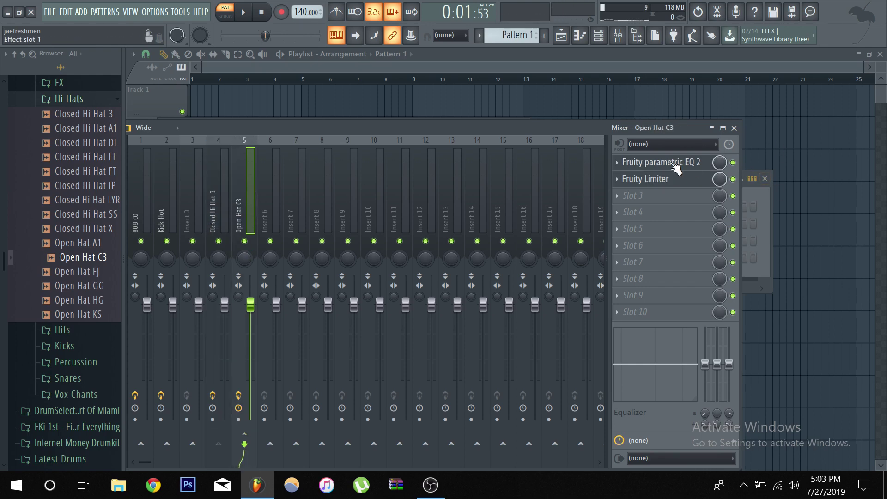
pyautogui.click(687, 172)
pyautogui.moveTo(457, 287); pyautogui.dragTo(461, 323)
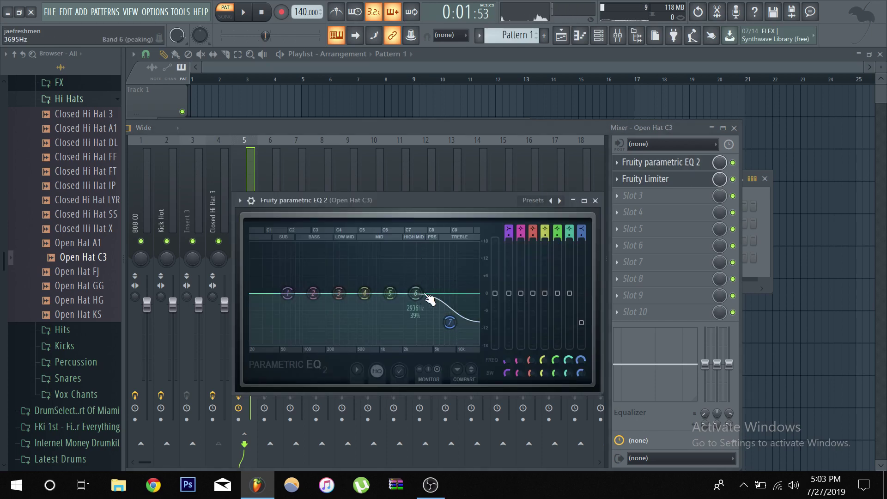
pyautogui.moveTo(416, 293); pyautogui.dragTo(420, 282)
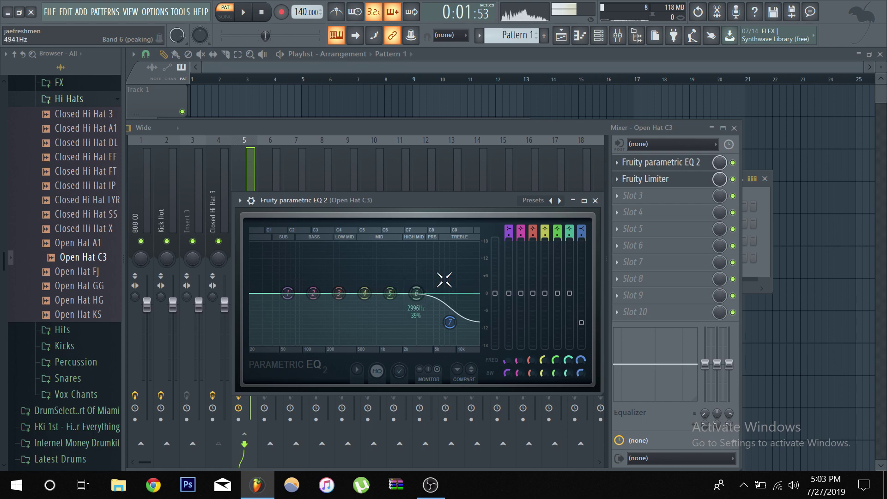
pyautogui.hotkey('ctrl', 'z')
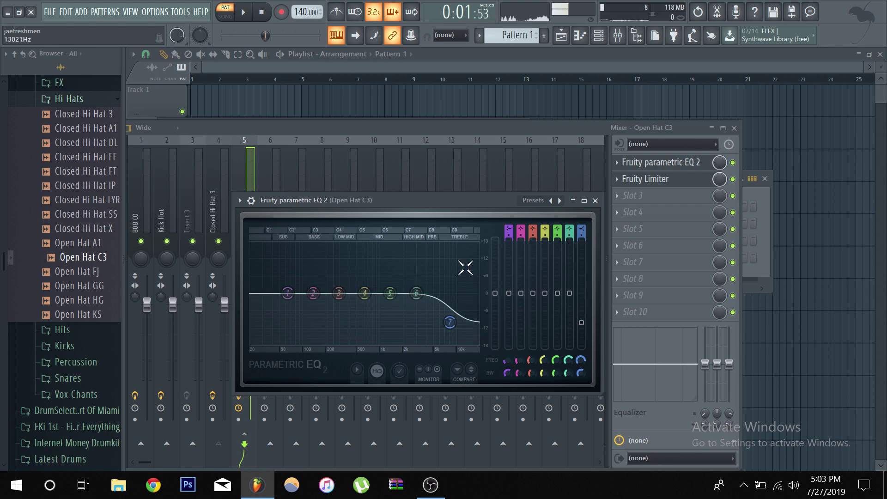
pyautogui.moveTo(416, 293)
pyautogui.mouseDown()
pyautogui.moveTo(420, 299)
pyautogui.moveTo(426, 280)
pyautogui.moveTo(430, 303)
pyautogui.mouseUp()
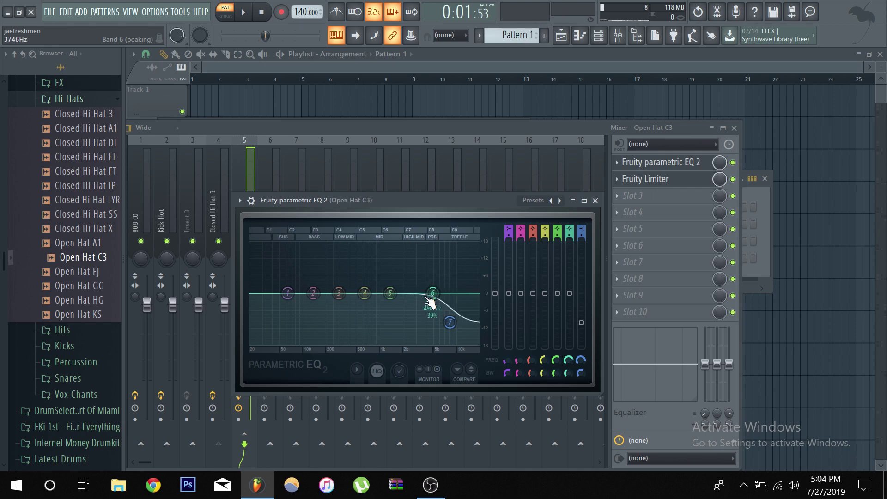
pyautogui.click(596, 200)
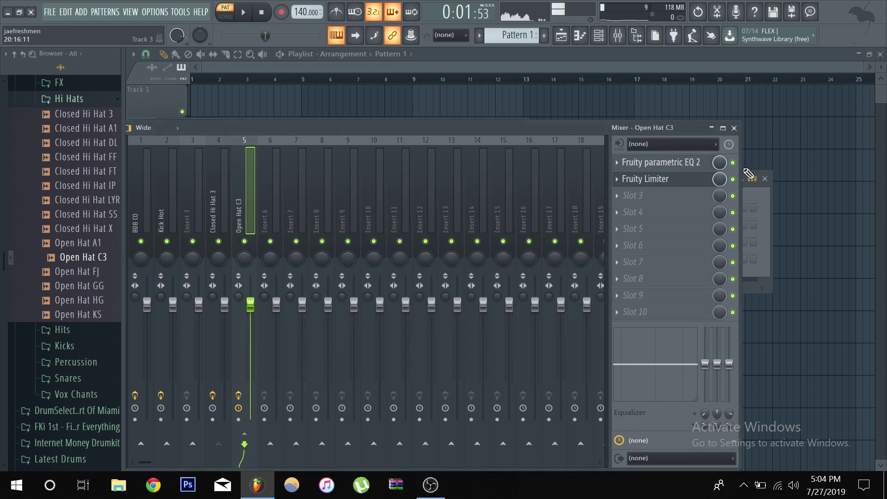
# Step: Disable Fruity Limiter and Fruity Parametric EQ 2 on the Open Hat C3 track and move the mixer window fully into view
pyautogui.click(733, 179)
pyautogui.click(733, 163)
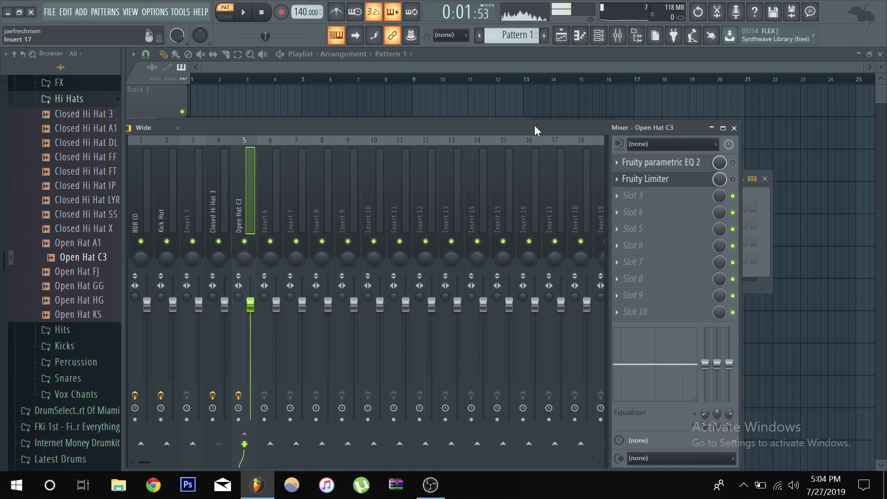
pyautogui.moveTo(534, 124); pyautogui.dragTo(607, 112)
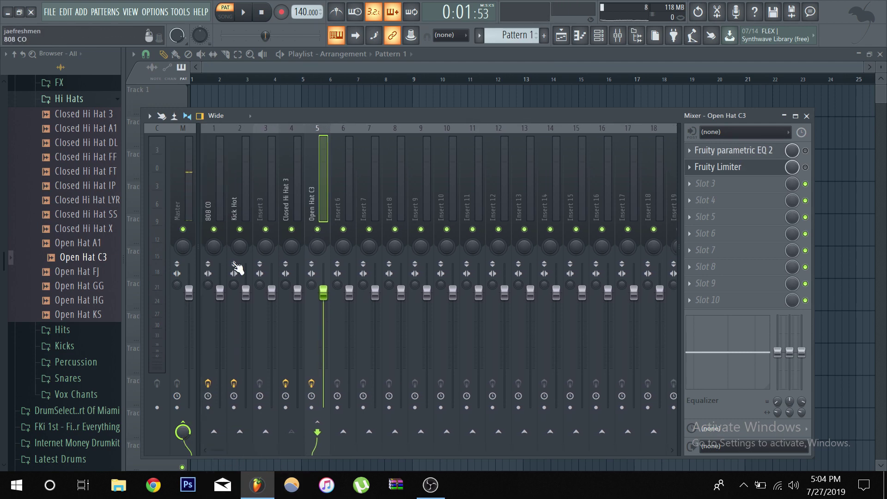
# Step: Load Fruity Peak Controller into slot 2 of the Kick Hot mixer track
pyautogui.click(226, 190)
pyautogui.click(237, 190)
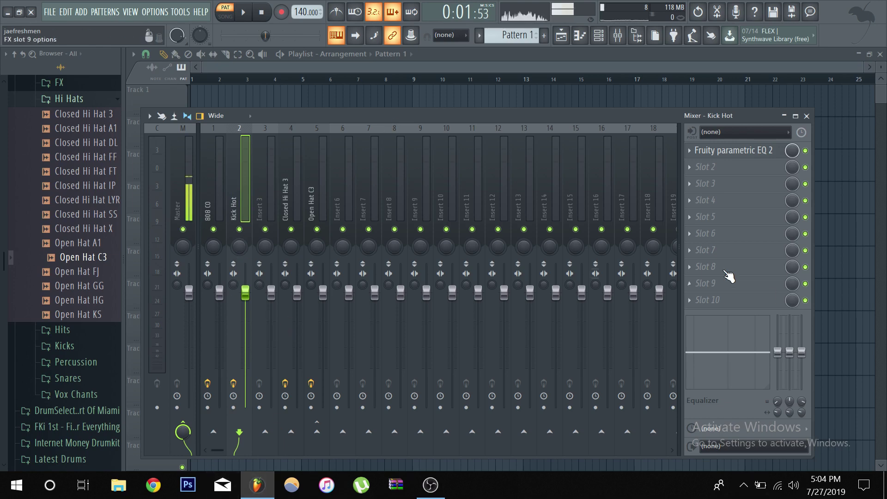
pyautogui.click(706, 169)
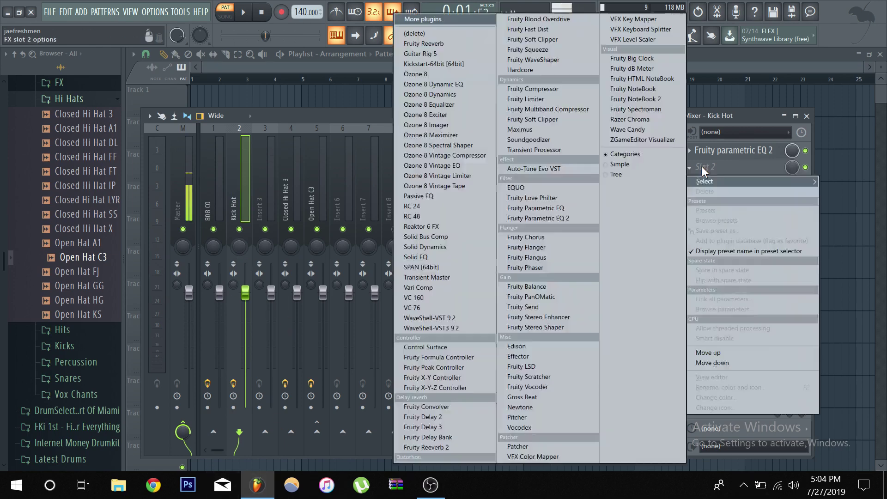
pyautogui.click(457, 367)
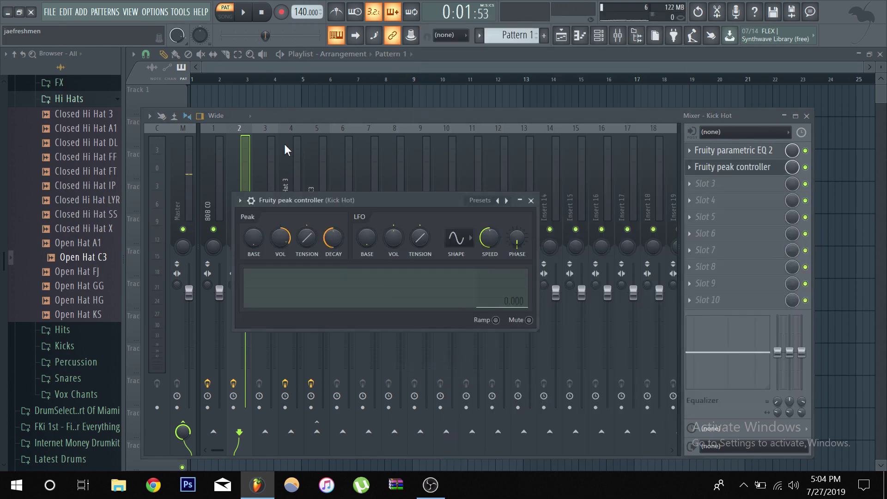
# Step: Link the 808 CO track's volume fader to the Kick Hot Fruity Peak Controller using the internal controller "Peak ctrl - Peak"
pyautogui.moveTo(390, 205); pyautogui.dragTo(428, 193)
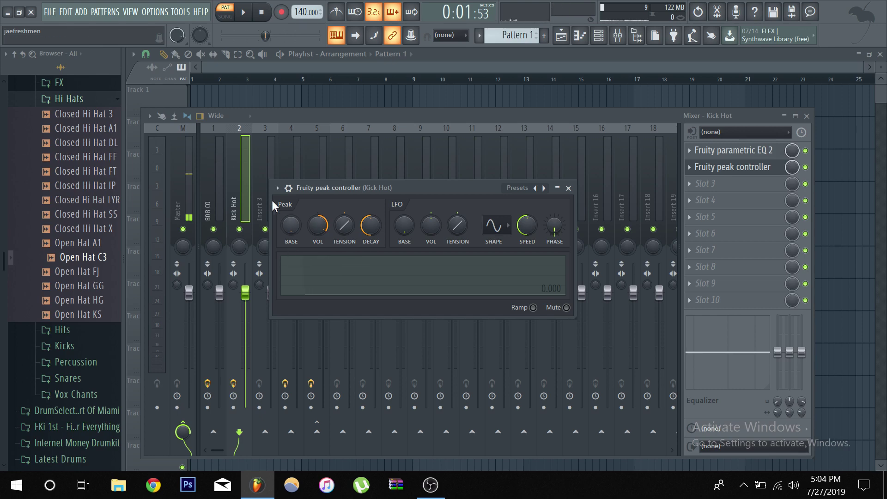
pyautogui.click(209, 187)
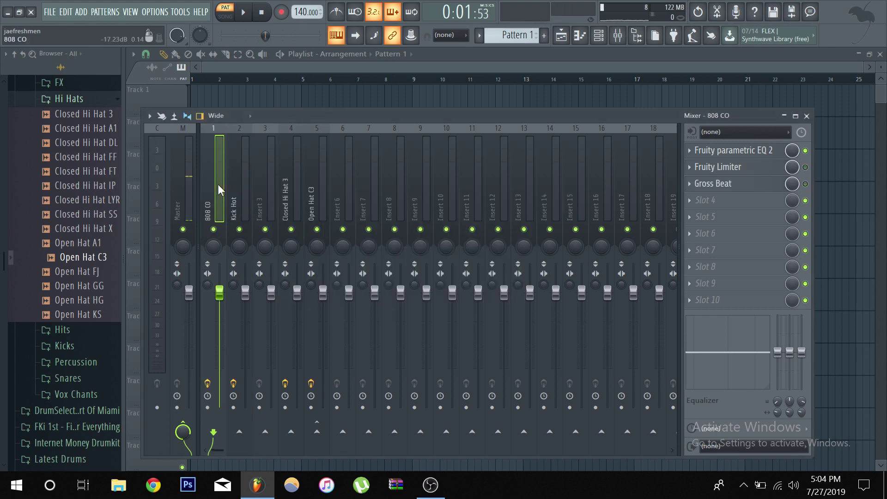
pyautogui.click(227, 182)
pyautogui.click(224, 184)
pyautogui.rightClick(220, 293)
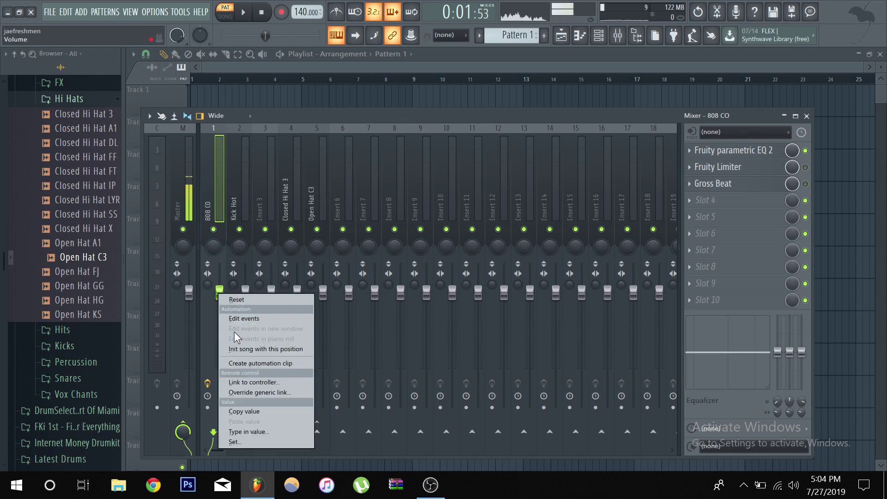
pyautogui.click(279, 384)
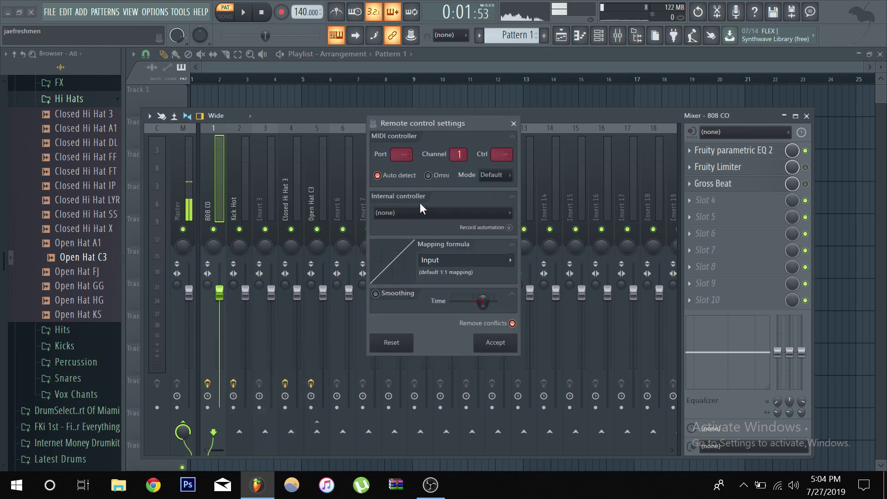
pyautogui.click(437, 213)
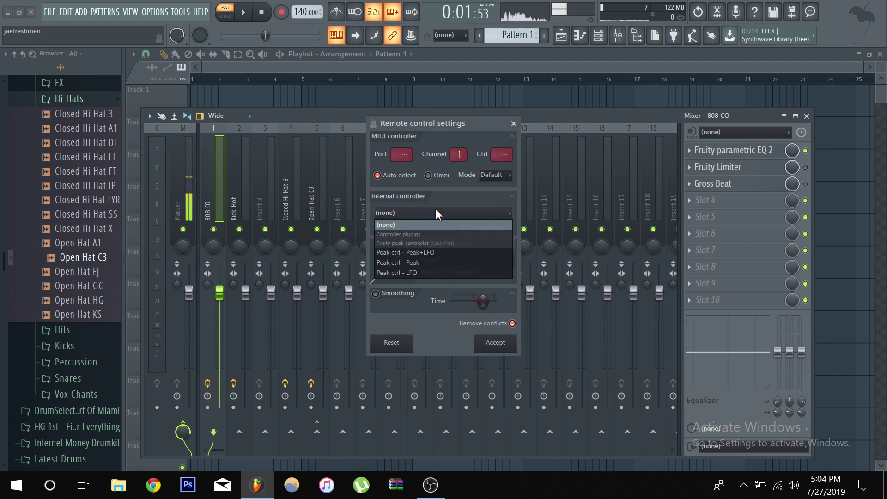
pyautogui.click(445, 262)
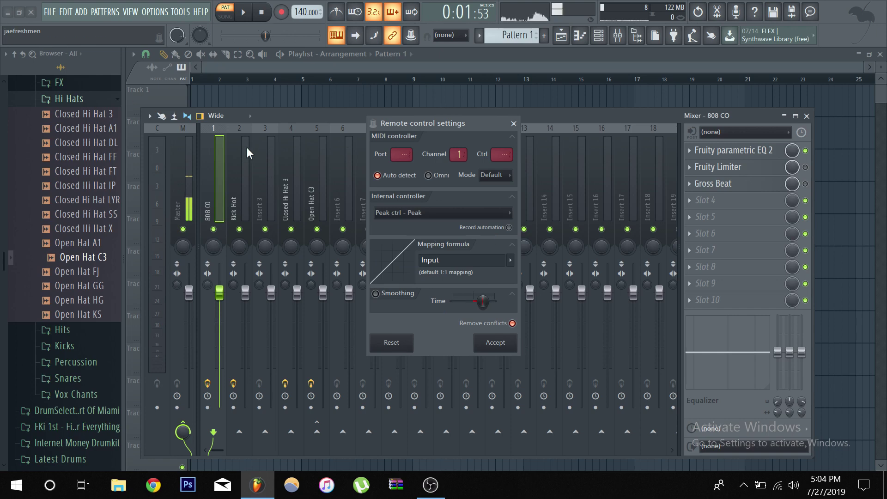
pyautogui.click(499, 342)
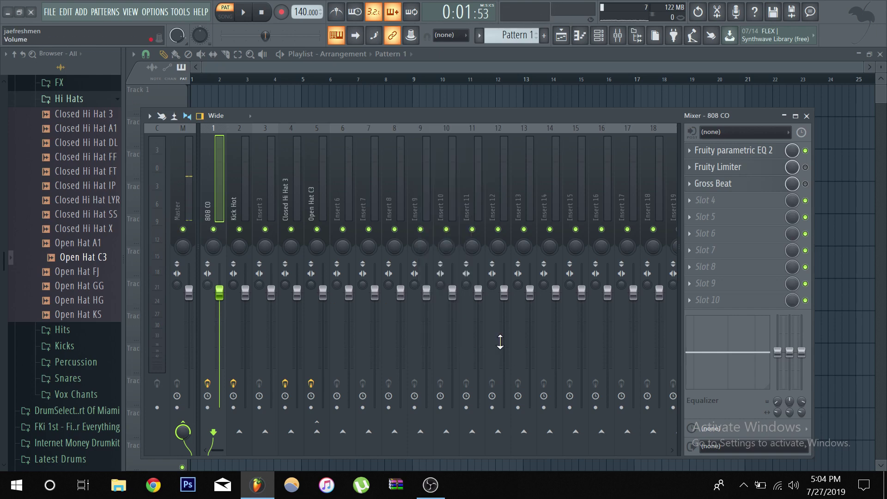
# Step: Mute both hi-hat channels, arrange the channel rack below Kick Hot's Fruity Peak Controller, and play the pattern briefly
pyautogui.click(232, 205)
pyautogui.click(734, 167)
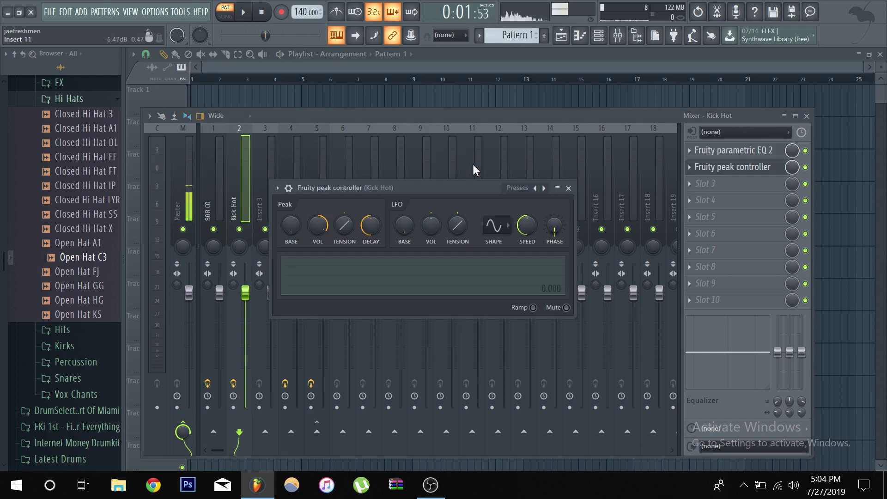
pyautogui.click(599, 34)
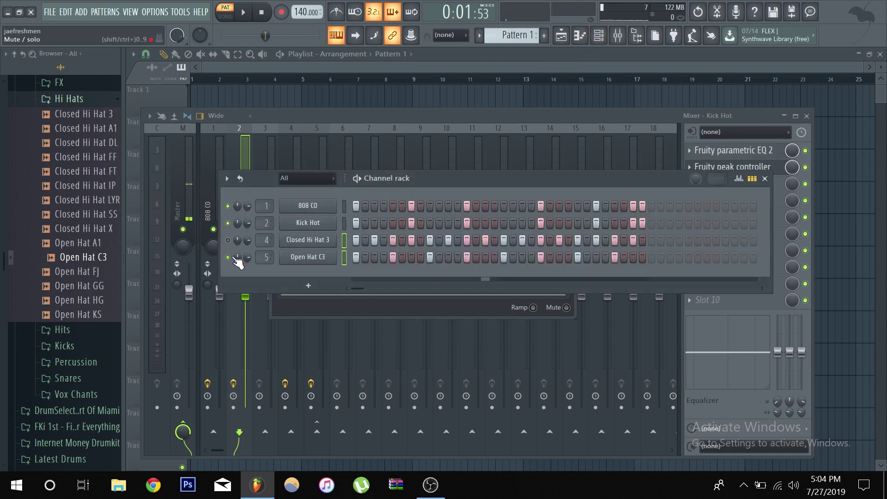
pyautogui.click(378, 302)
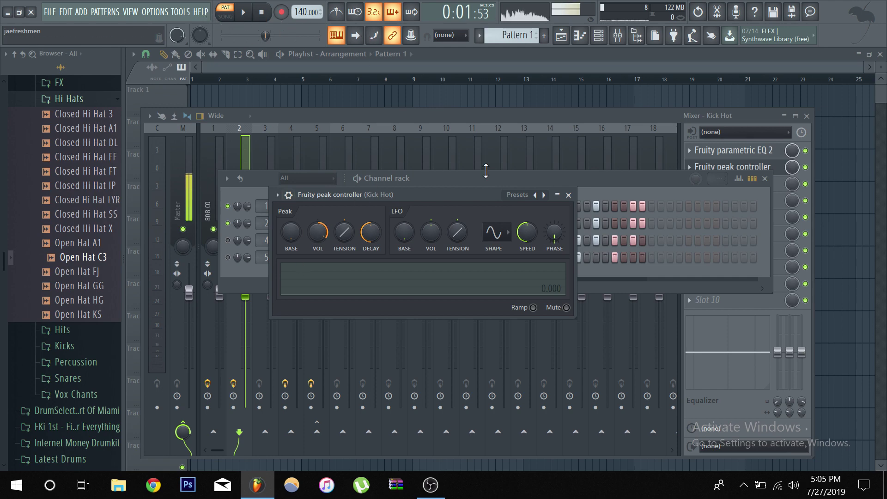
pyautogui.moveTo(636, 184); pyautogui.dragTo(803, 361)
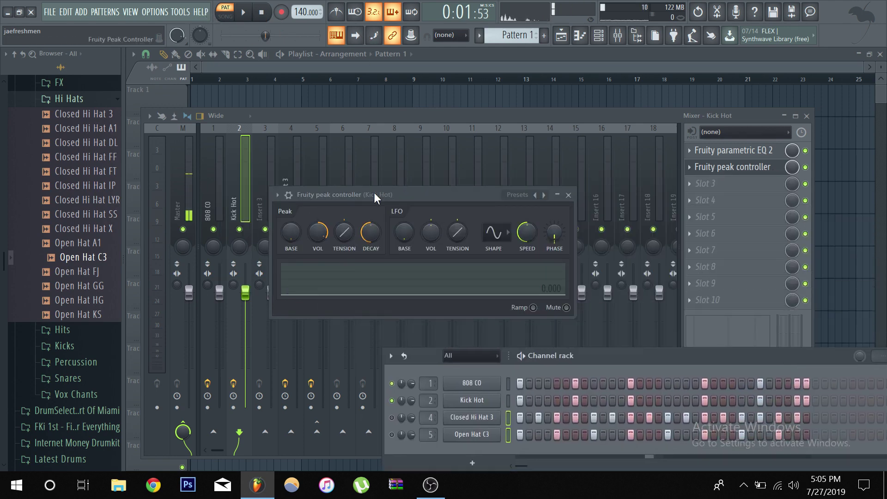
pyautogui.moveTo(390, 193); pyautogui.dragTo(408, 177)
pyautogui.click(244, 13)
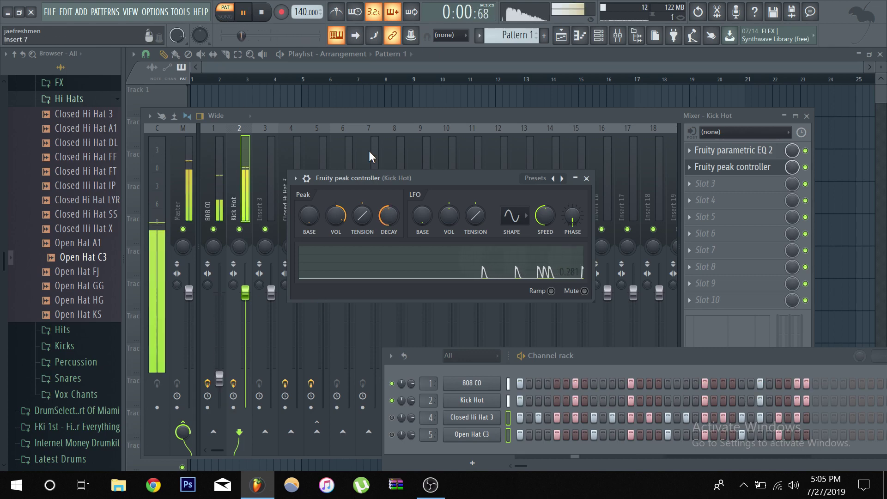
pyautogui.click(263, 12)
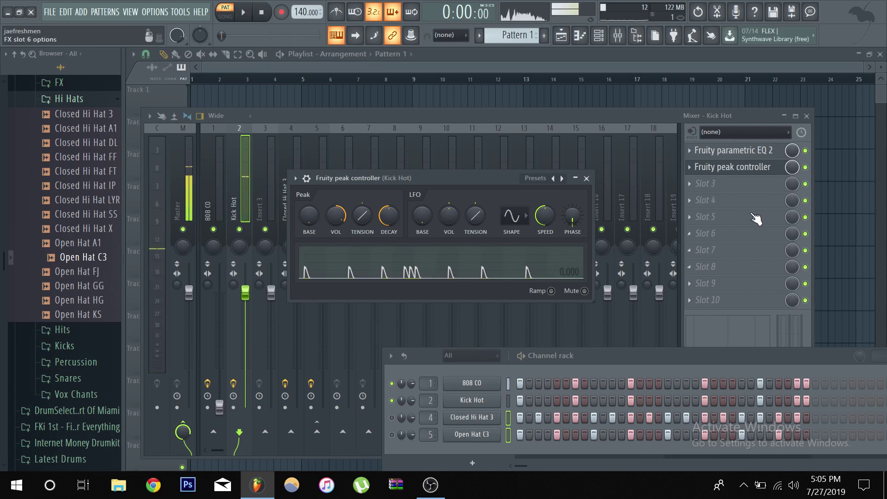
# Step: Set the Kick Hot peak controller's Peak base to about 80% and its Peak volume to 0%
pyautogui.moveTo(309, 216); pyautogui.dragTo(309, 214)
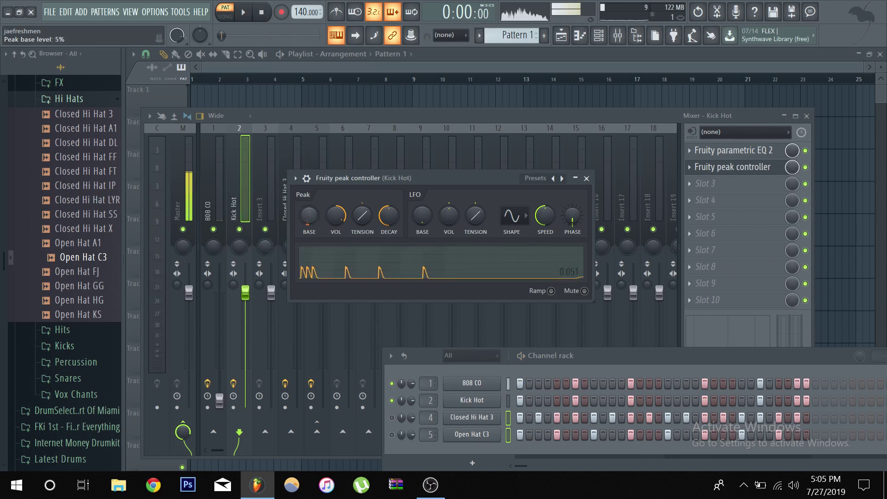
pyautogui.moveTo(219, 400); pyautogui.dragTo(220, 370)
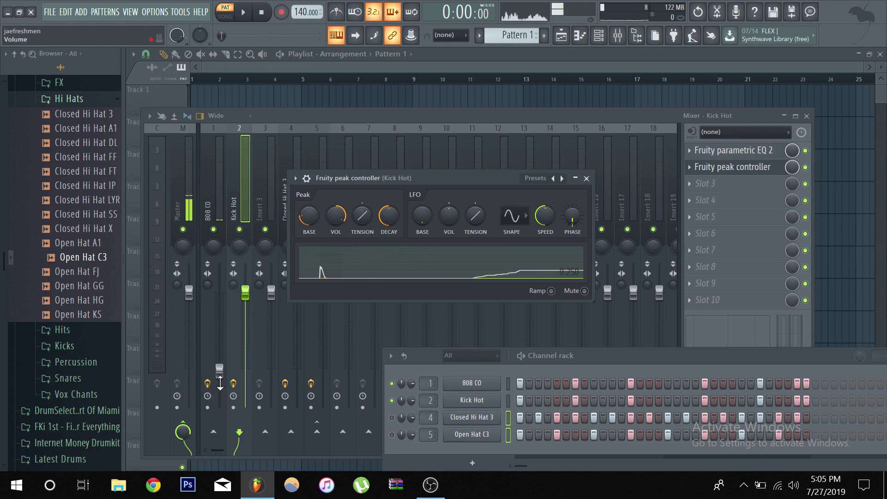
pyautogui.moveTo(298, 220); pyautogui.dragTo(298, 236)
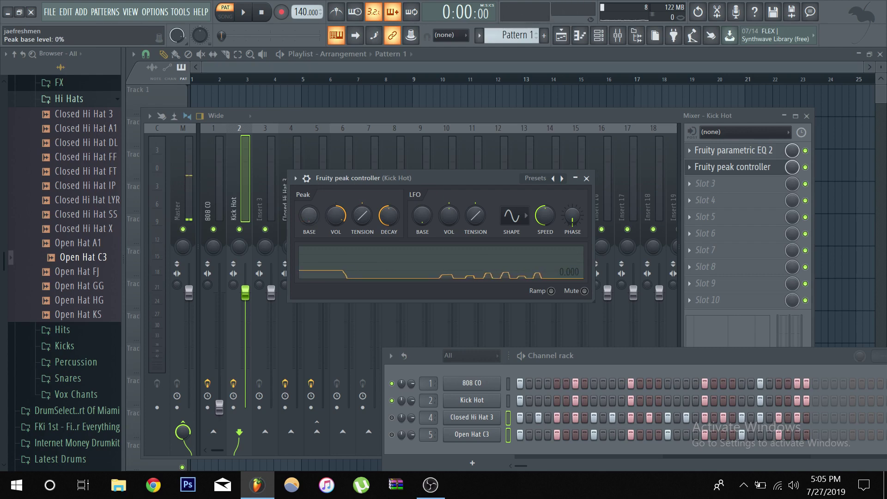
pyautogui.moveTo(310, 216); pyautogui.dragTo(310, 183)
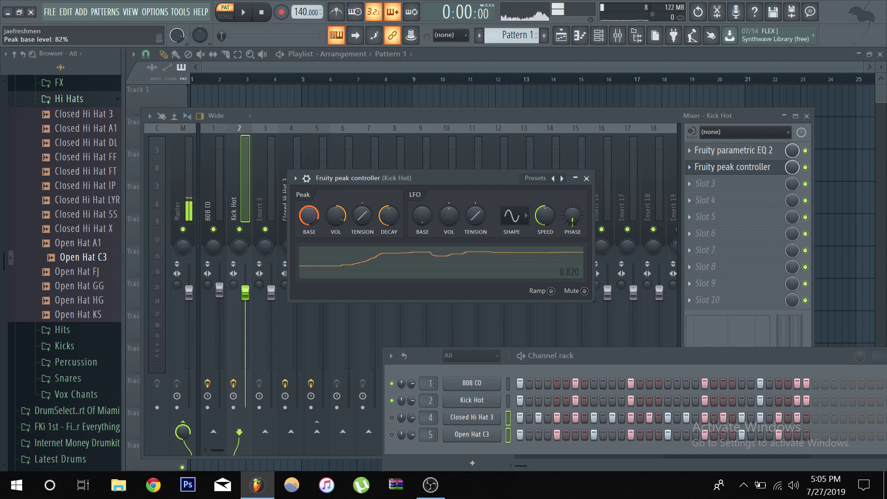
pyautogui.moveTo(336, 215)
pyautogui.mouseDown()
pyautogui.moveTo(336, 206)
pyautogui.moveTo(336, 222)
pyautogui.mouseUp()
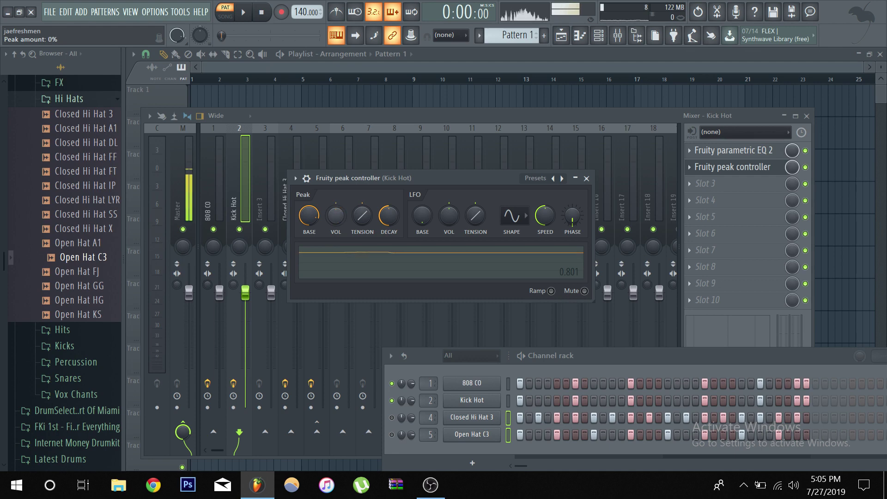
# Step: With the pattern playing, give the peak controller a negative Peak volume, raise the Peak tension and fine-tune the decay
pyautogui.click(243, 12)
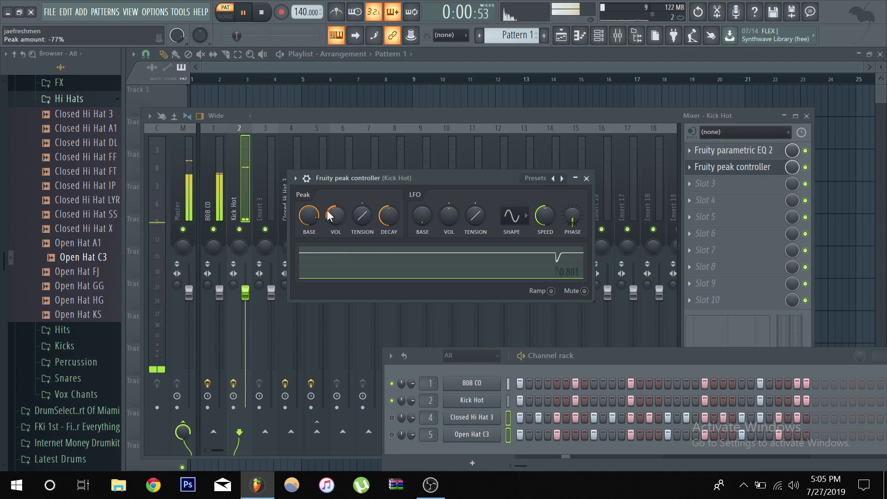
pyautogui.moveTo(336, 215); pyautogui.dragTo(336, 194)
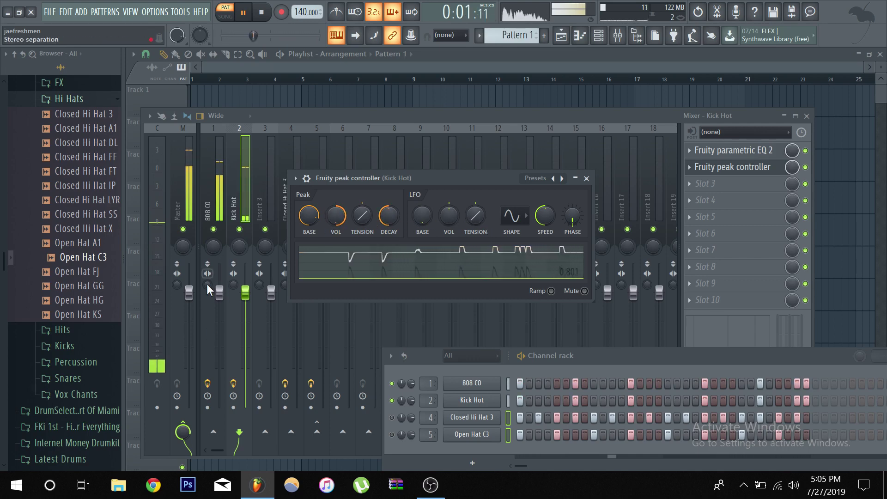
pyautogui.moveTo(336, 215); pyautogui.dragTo(370, 215)
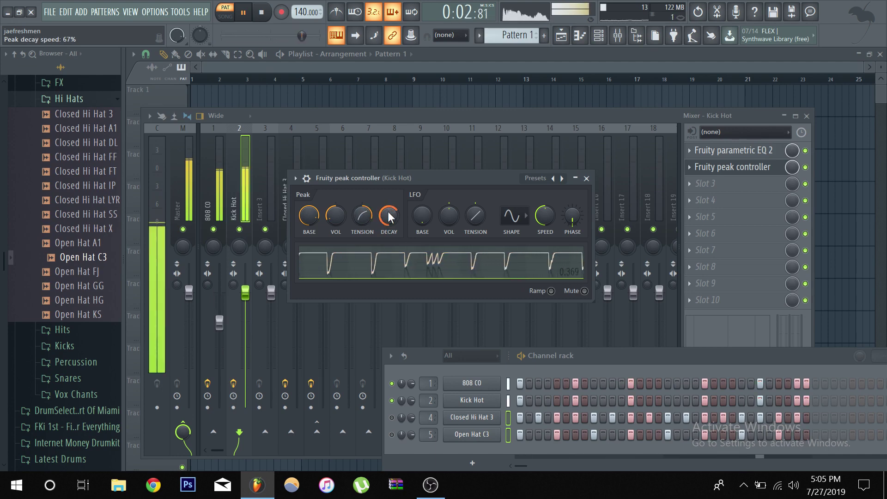
pyautogui.moveTo(391, 221); pyautogui.dragTo(391, 198)
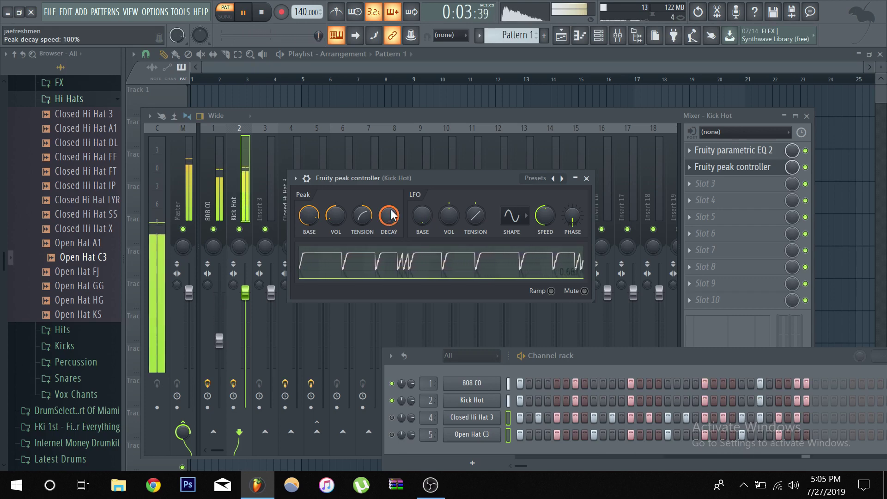
pyautogui.moveTo(387, 212); pyautogui.dragTo(388, 233)
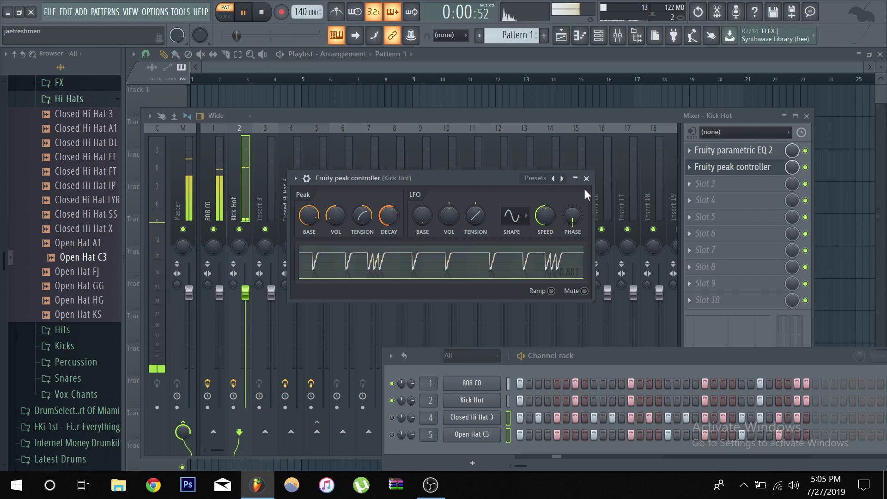
pyautogui.moveTo(328, 221); pyautogui.dragTo(328, 240)
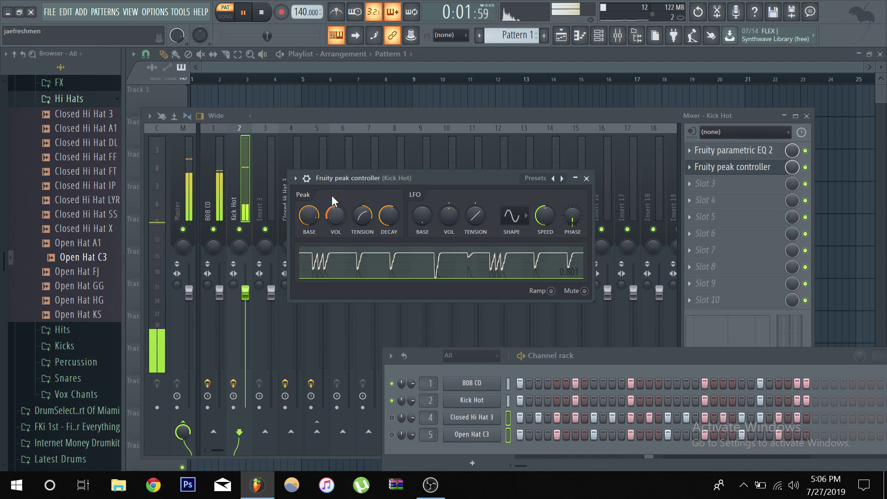
# Step: Bypass and re-enable Fruity Peak Controller on Kick Hot during playback to compare the sidechain, then stop the pattern
pyautogui.click(806, 167)
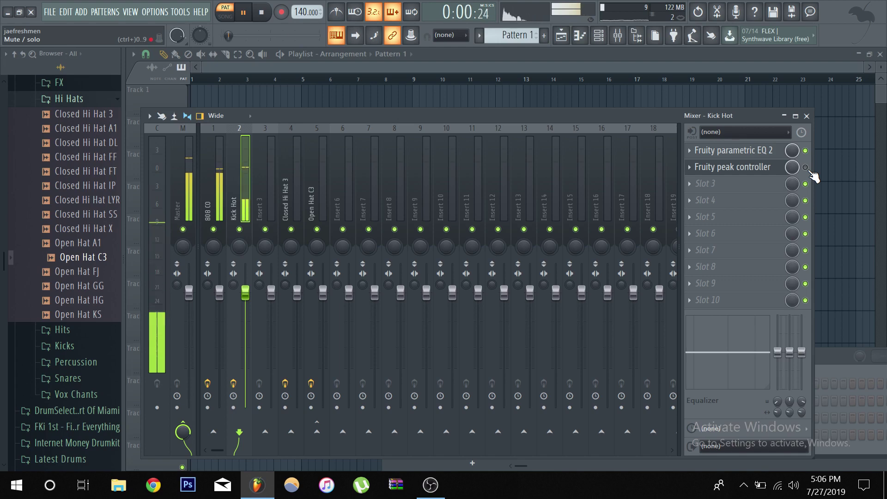
pyautogui.click(810, 170)
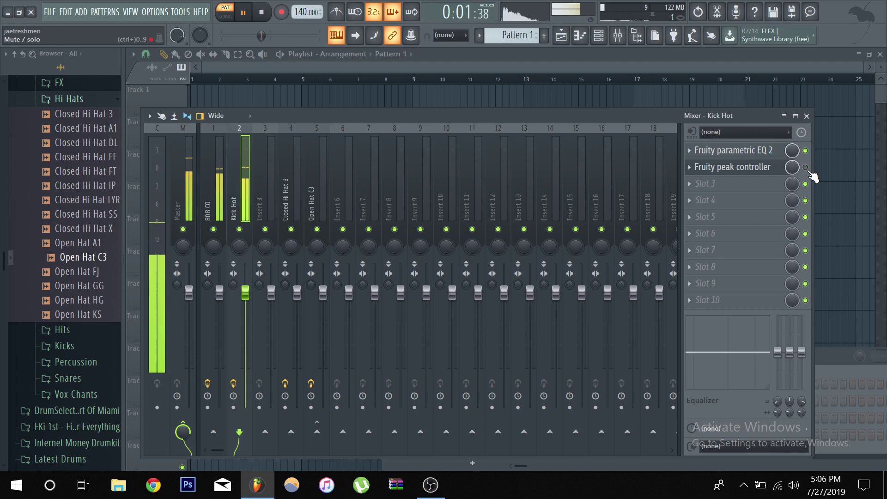
pyautogui.click(806, 168)
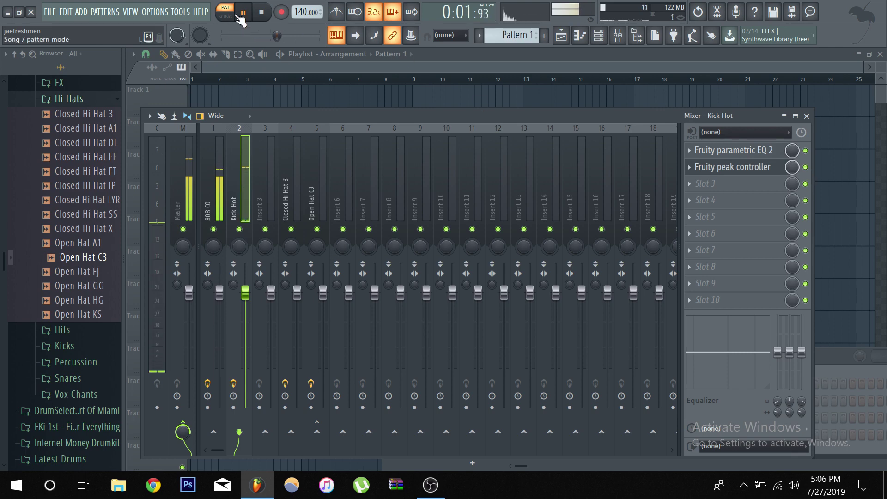
pyautogui.press('space')
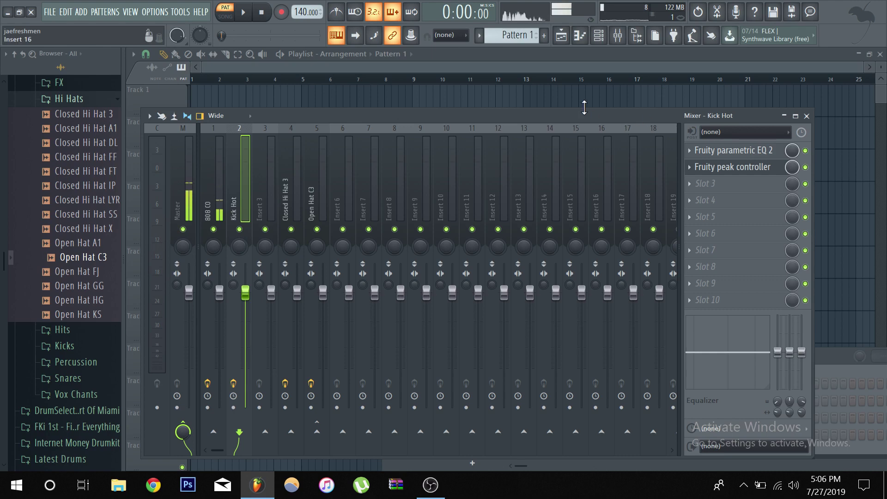
# Step: Move the mixer window aside and close the Closed Hi Hat 3 track's Fruity Parametric EQ 2 window
pyautogui.moveTo(580, 119); pyautogui.dragTo(630, 109)
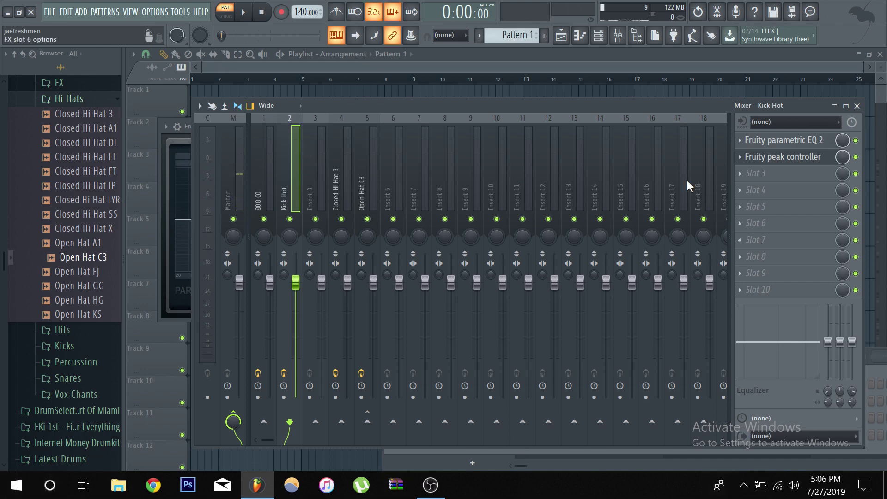
pyautogui.click(163, 136)
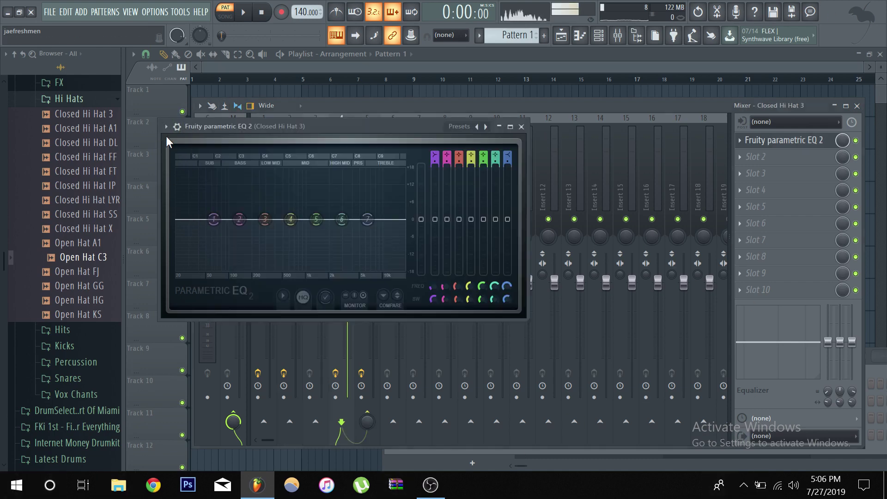
pyautogui.click(521, 127)
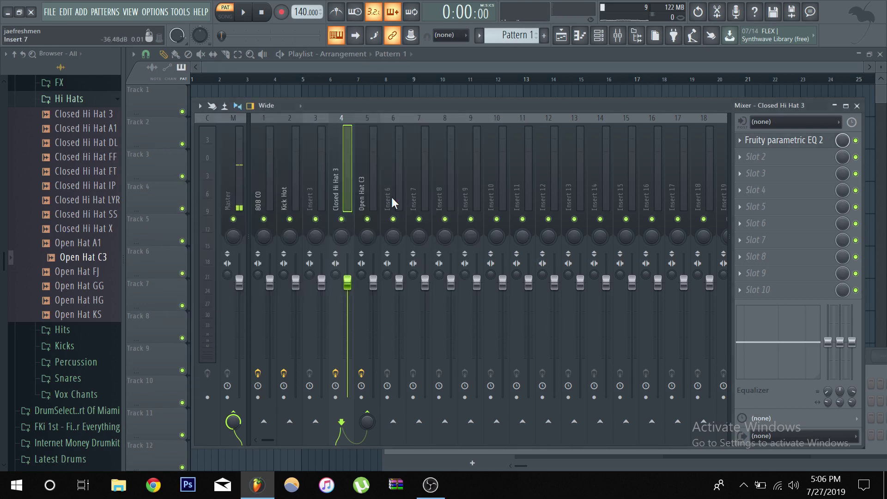
pyautogui.click(238, 164)
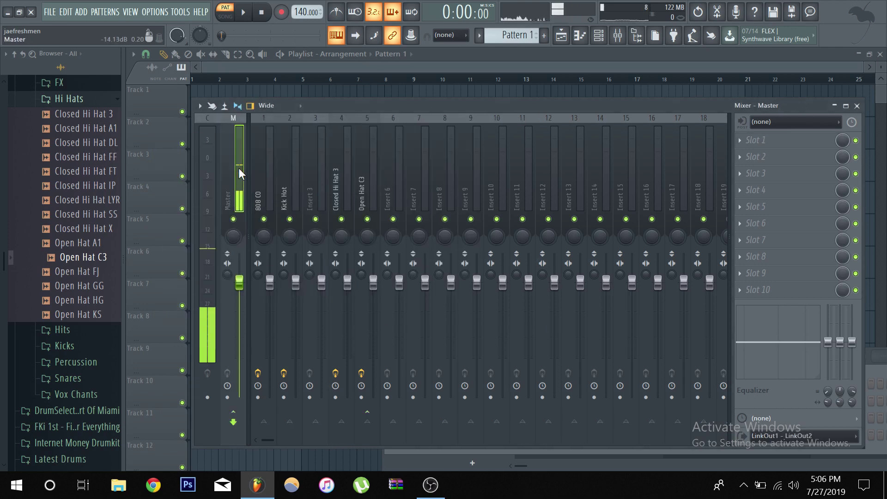
pyautogui.click(332, 182)
pyautogui.click(314, 163)
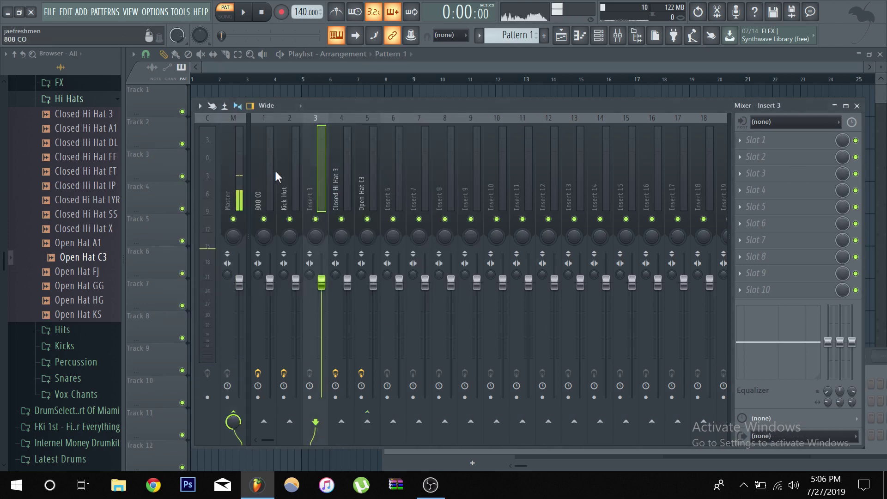
pyautogui.click(351, 189)
pyautogui.click(290, 175)
pyautogui.click(234, 160)
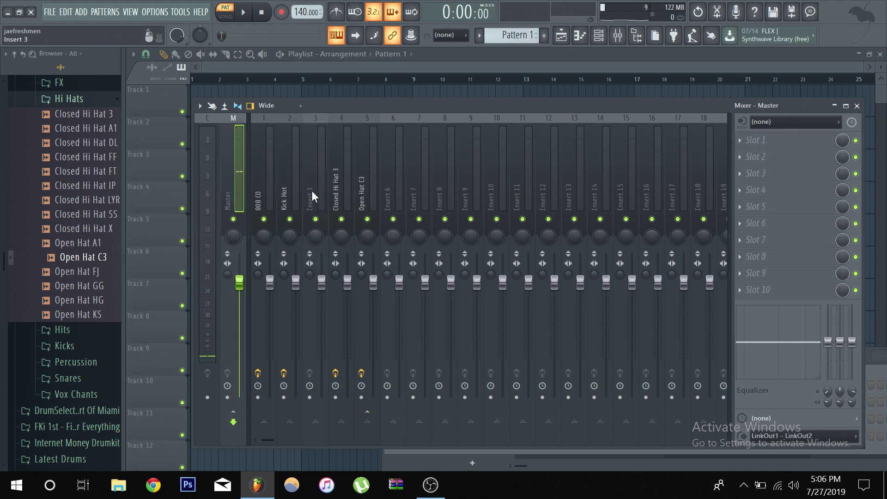
# Step: Re-enable Fruity Limiter on the 808 CO mixer track and review its compressor settings
pyautogui.click(261, 184)
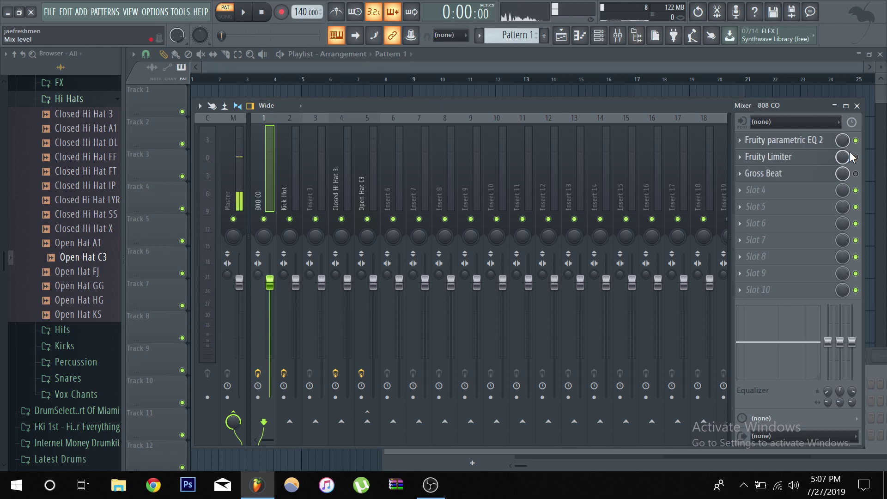
pyautogui.click(786, 157)
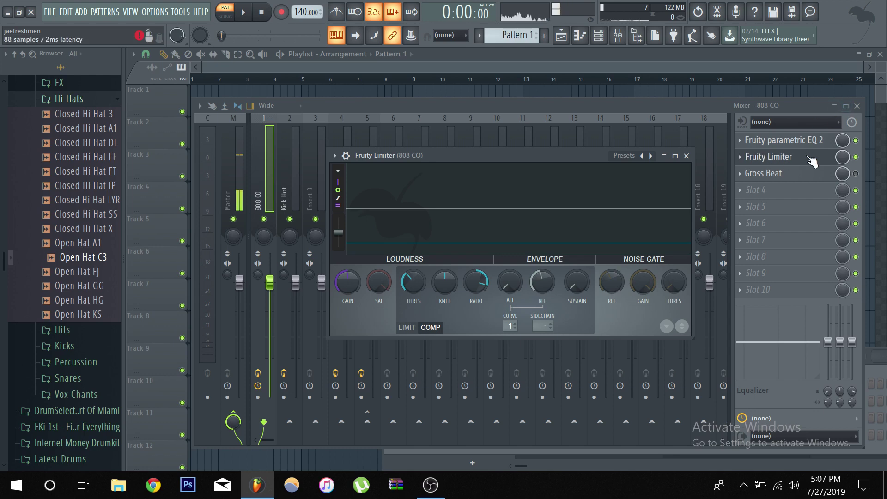
pyautogui.click(734, 152)
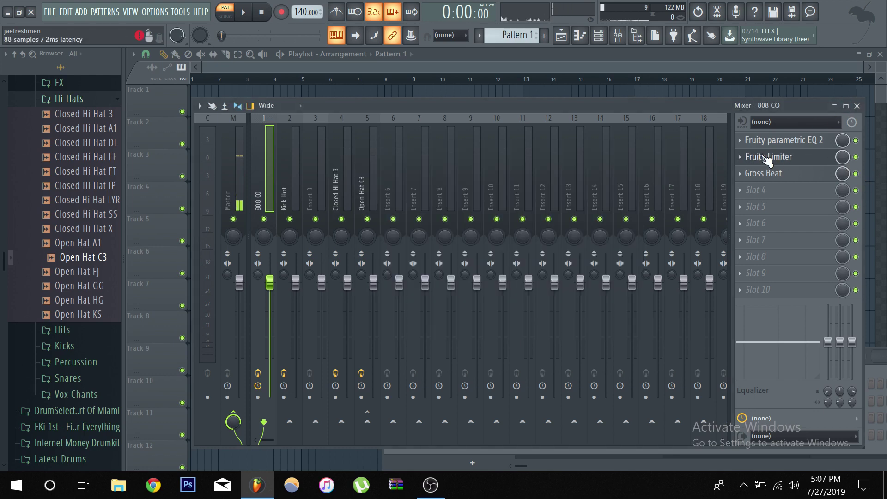